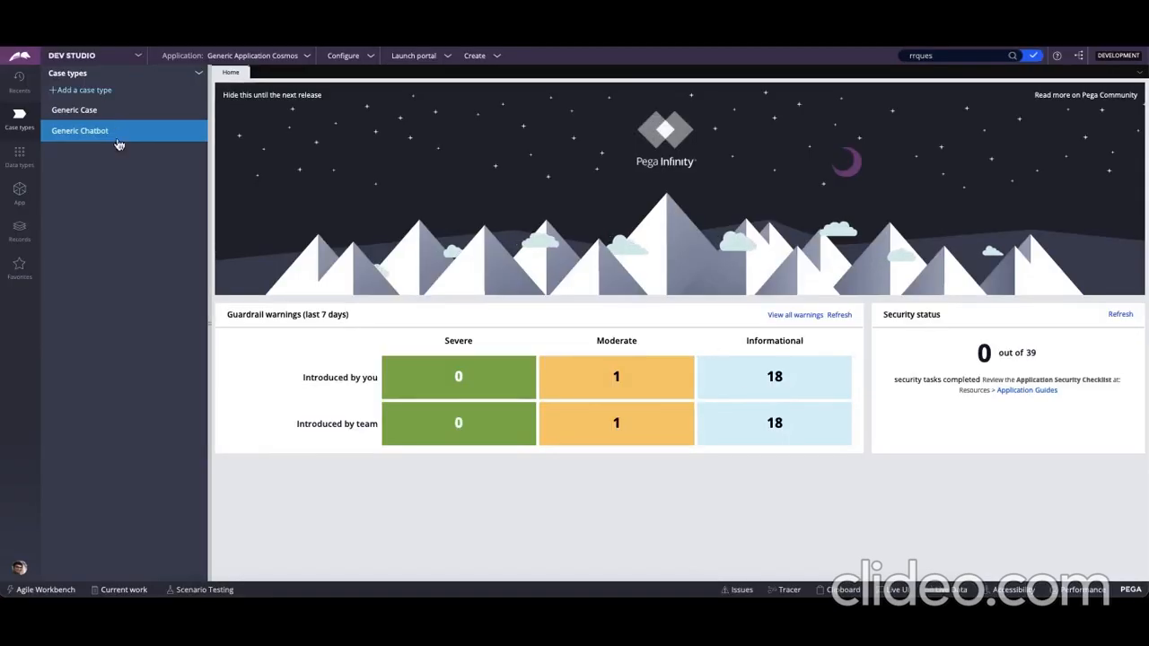
Review the Generic Case type's life cycle and data model, and close the case type
{"action": "left_click", "coordinate": [92, 111]}
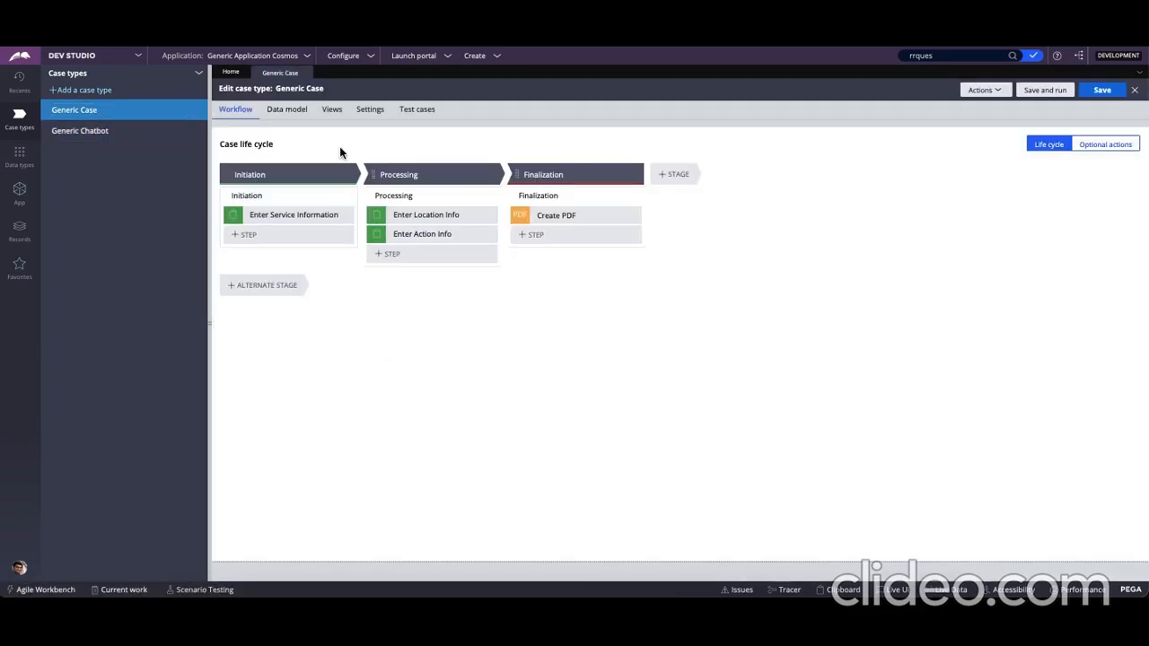
{"action": "left_click", "coordinate": [297, 112]}
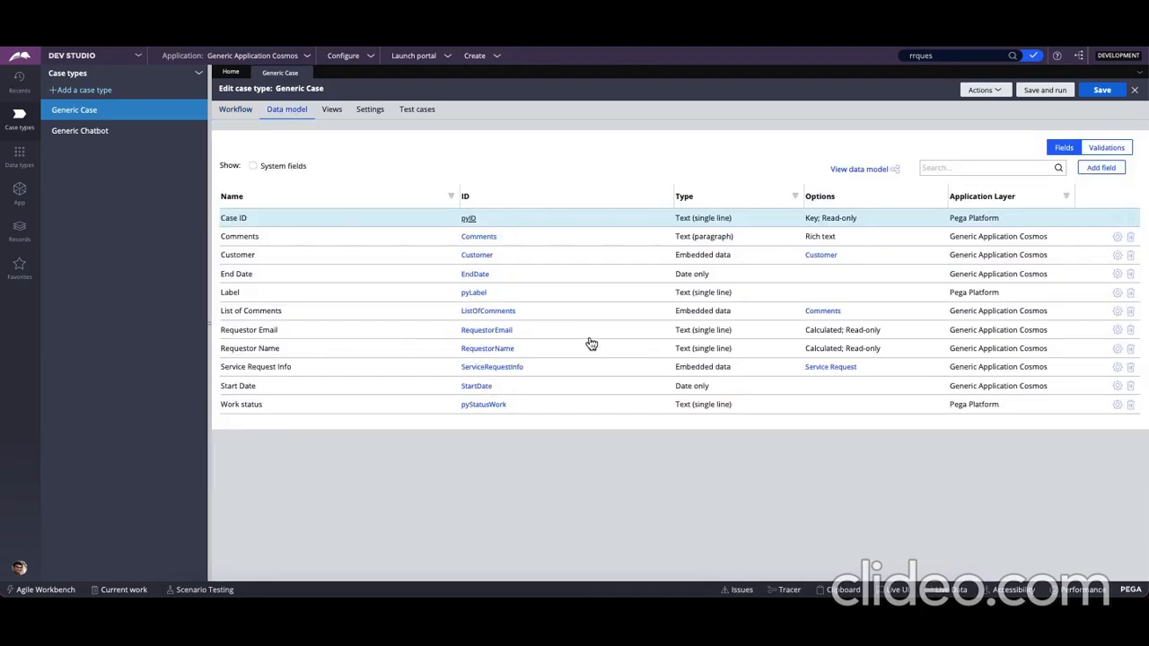
{"action": "left_click", "coordinate": [305, 72]}
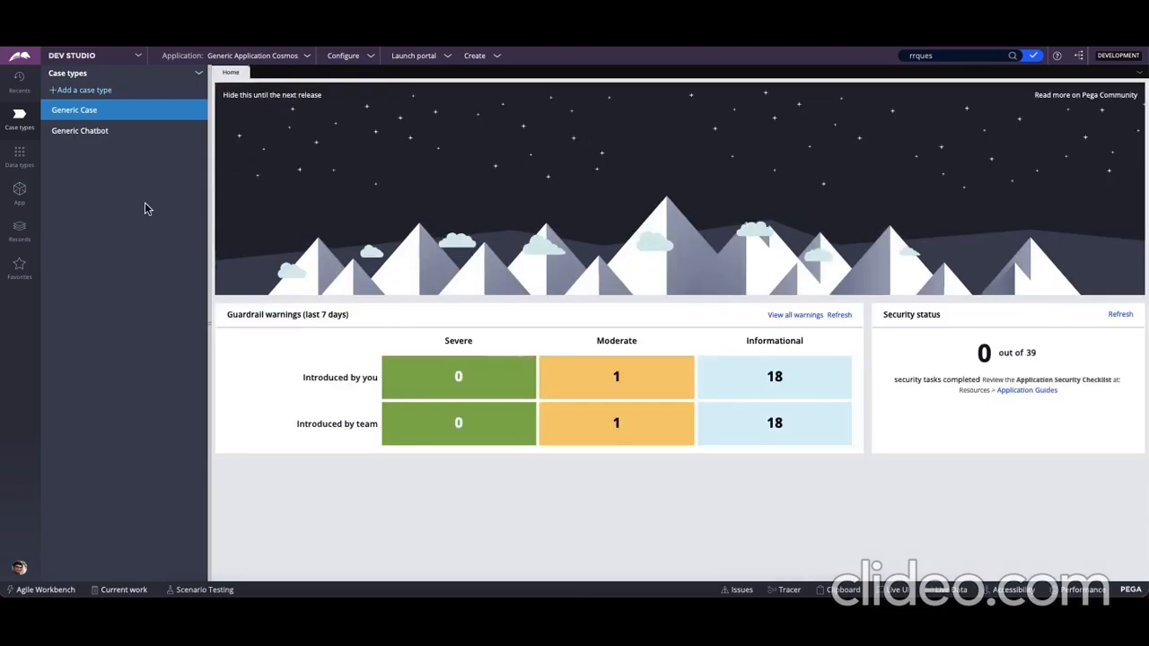
Review the Generic Chatbot case type's life cycle and data model fields, and close the case type
{"action": "left_click", "coordinate": [108, 133]}
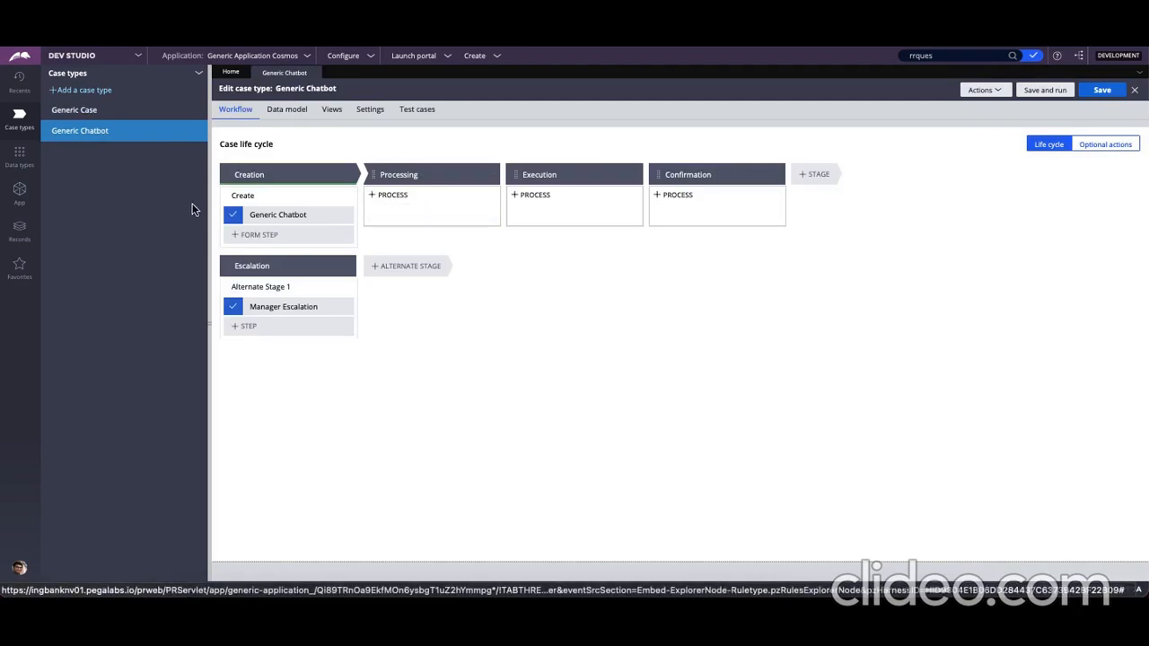
{"action": "left_click", "coordinate": [297, 117]}
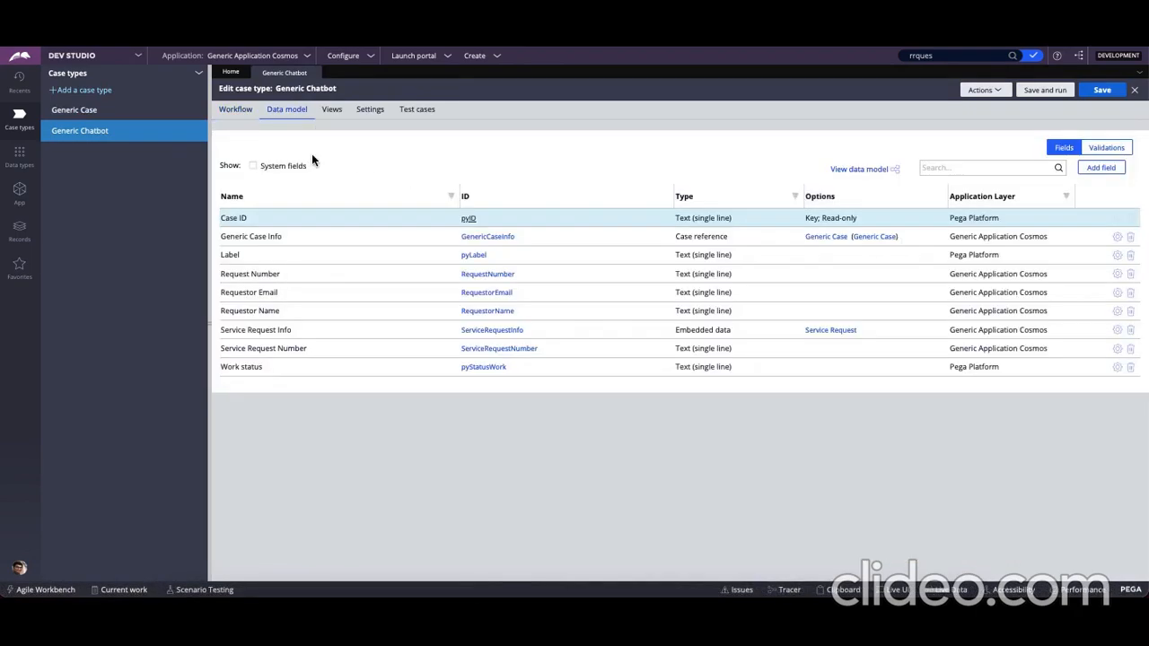
{"action": "left_click", "coordinate": [315, 73]}
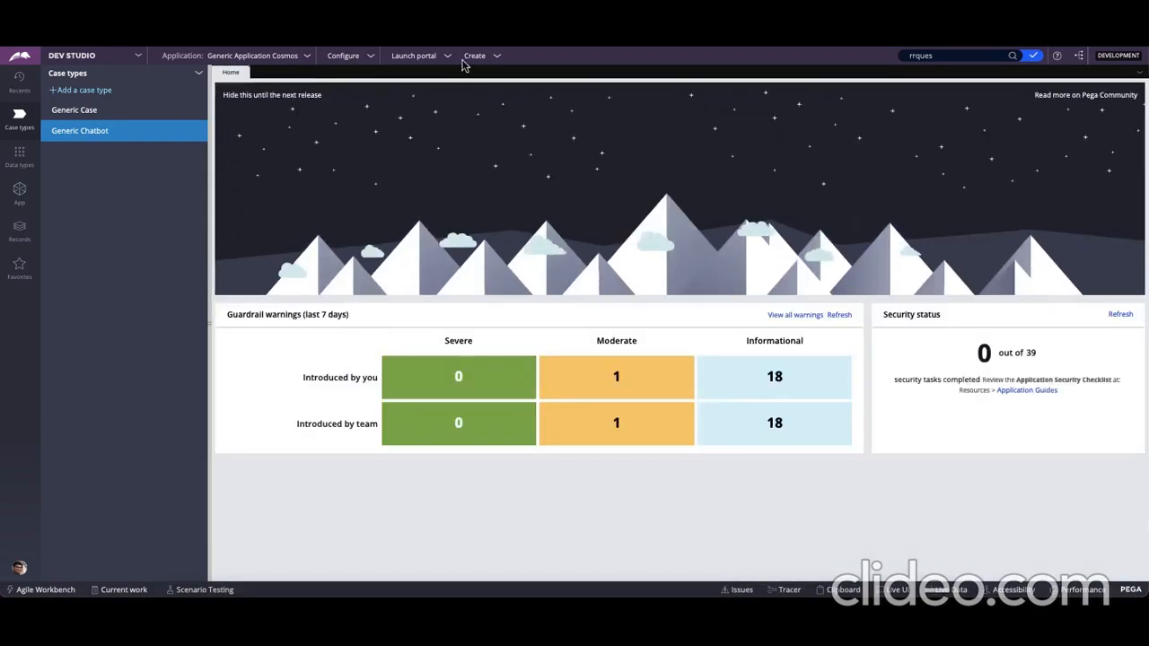
Launch the Generic Application Cosmos user portal and start creating a new Generic Case
{"action": "left_click", "coordinate": [420, 59]}
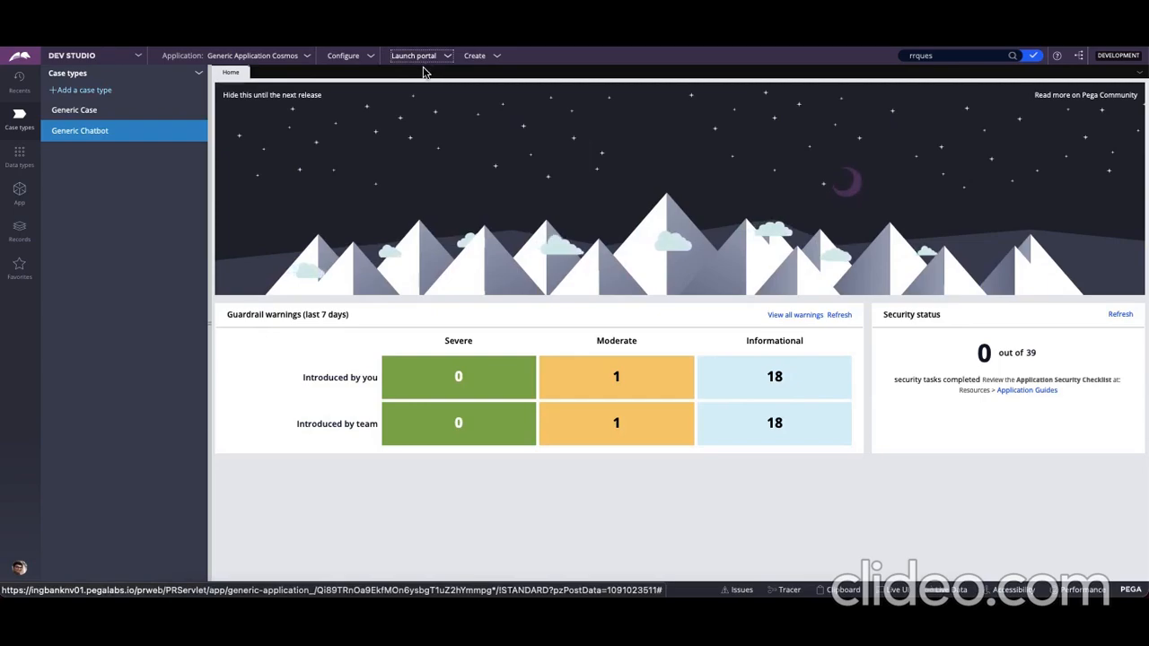
{"action": "left_click", "coordinate": [425, 70]}
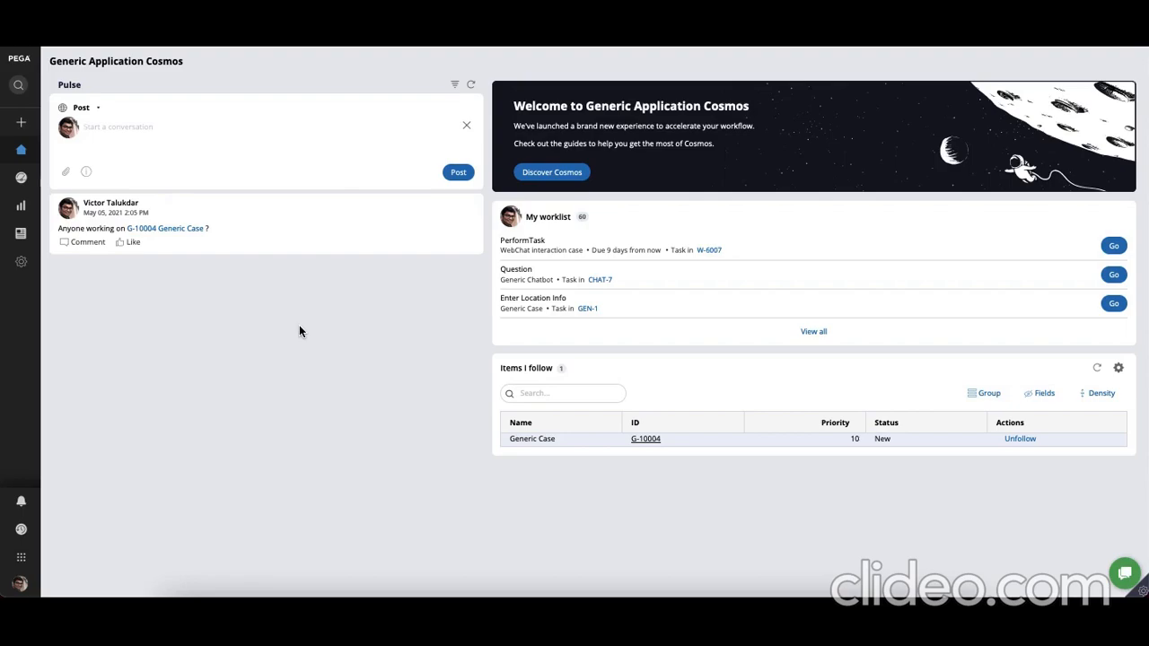
{"action": "mouse_move", "coordinate": [20, 126]}
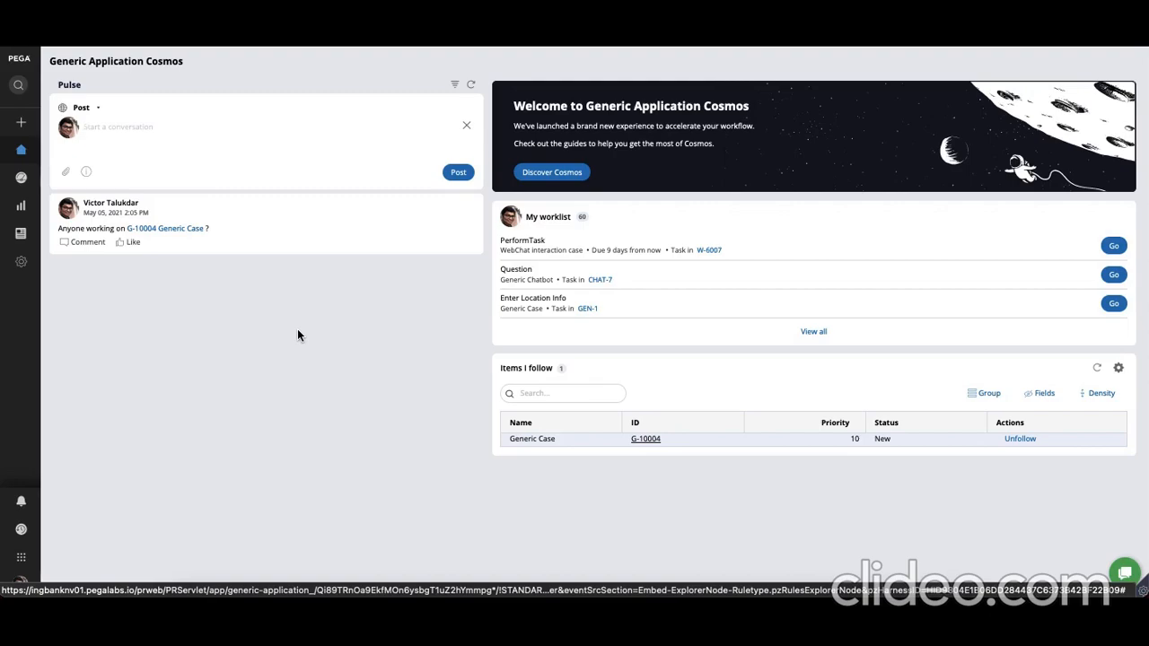
{"action": "left_click", "coordinate": [21, 122]}
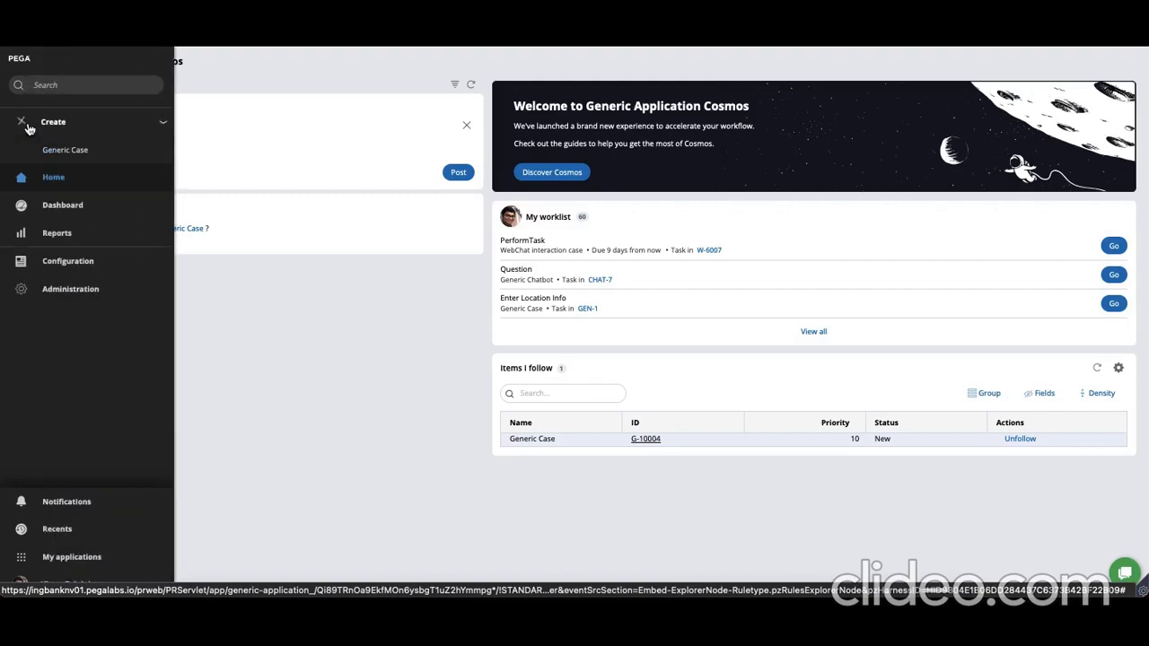
{"action": "left_click", "coordinate": [79, 149]}
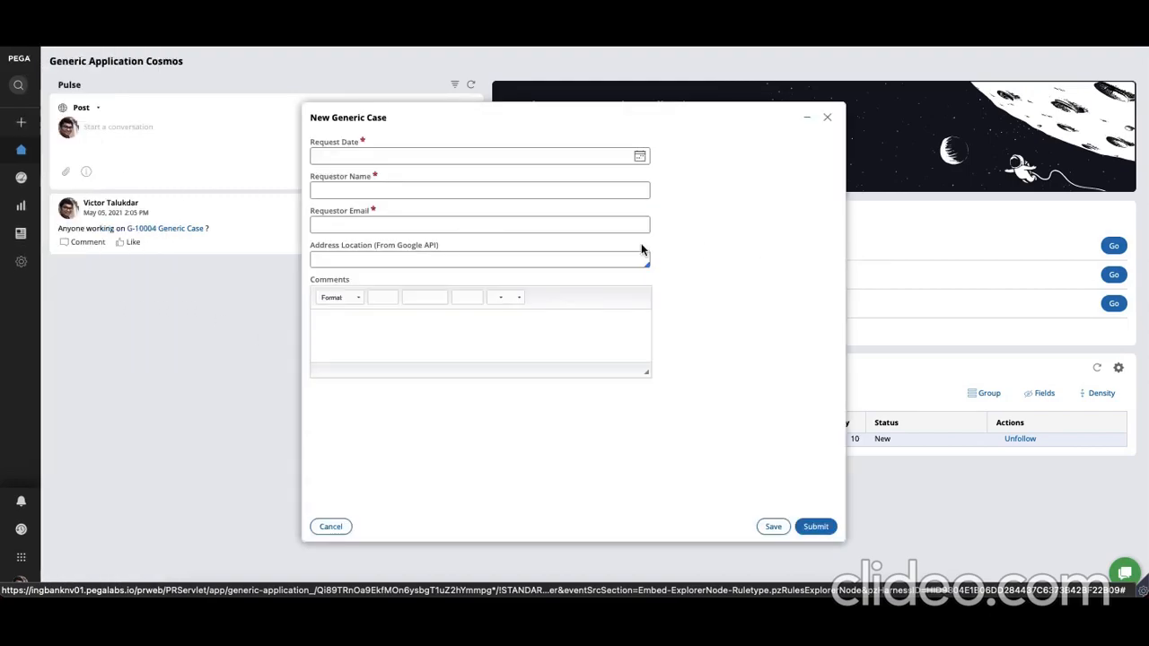
Set the new case's request date to 6/2/2021 and enter the requestor's full name and e-mail
{"action": "left_click", "coordinate": [639, 156]}
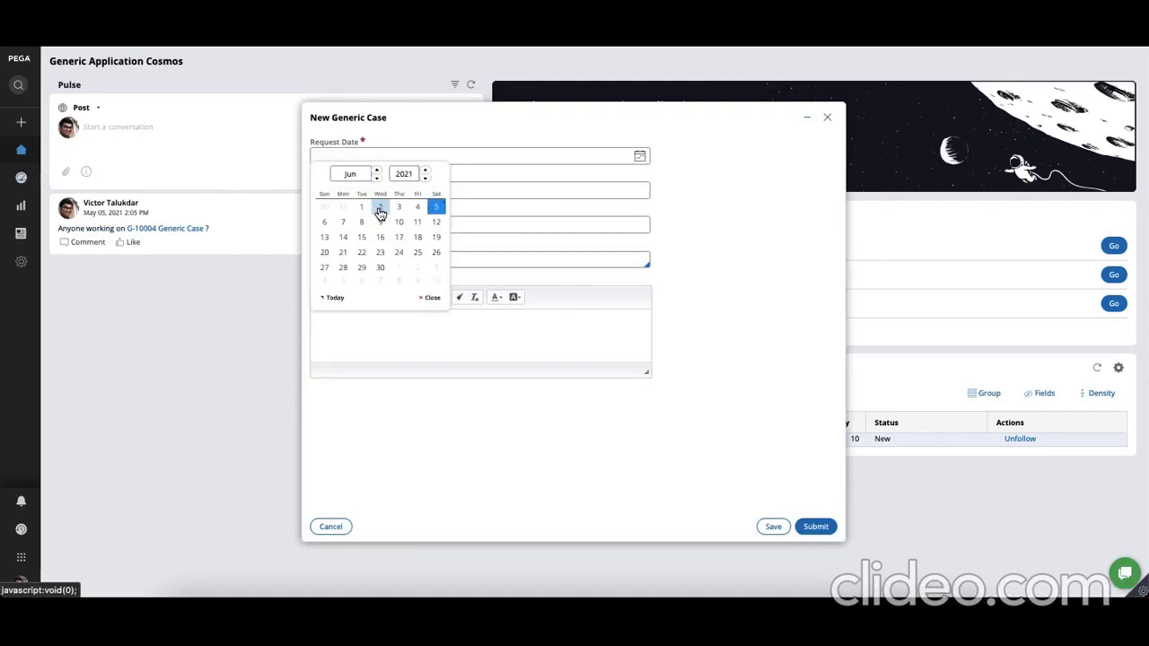
{"action": "left_click", "coordinate": [380, 208]}
{"action": "left_click", "coordinate": [389, 189]}
{"action": "key", "text": "Tab"}
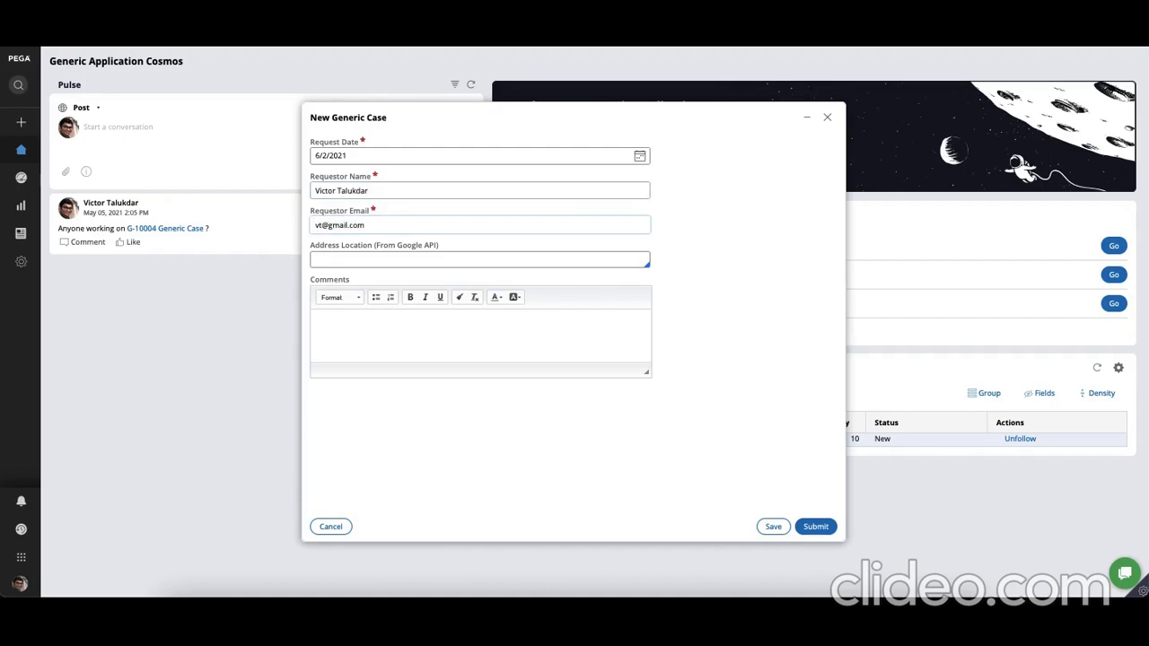
Look up "peter cat" as the address location, choose the Peter Cat result in Kolkata, and enter AHGJGJH as the comment
{"action": "left_click", "coordinate": [373, 259]}
{"action": "type", "text": "peter cat"}
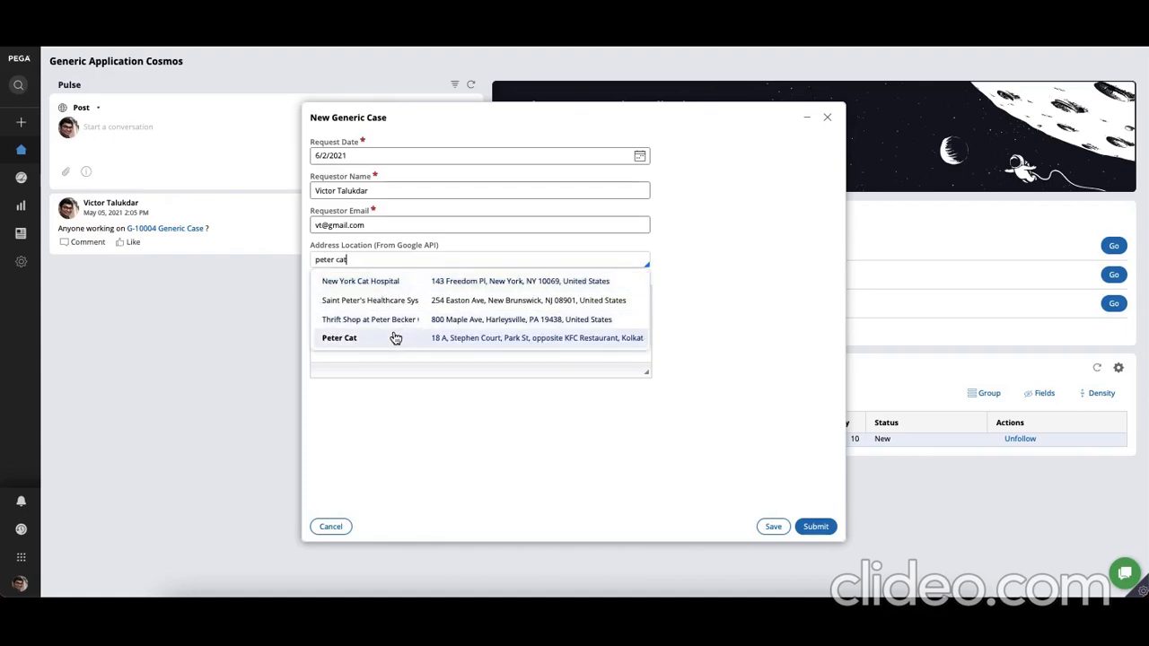
{"action": "left_click", "coordinate": [397, 336]}
{"action": "left_click", "coordinate": [358, 359]}
{"action": "type", "text": "AHGJGJH"}
Submit the new Generic Case, save its location info assignment, and return to the portal's home page
{"action": "left_click", "coordinate": [818, 528]}
{"action": "left_click", "coordinate": [817, 527]}
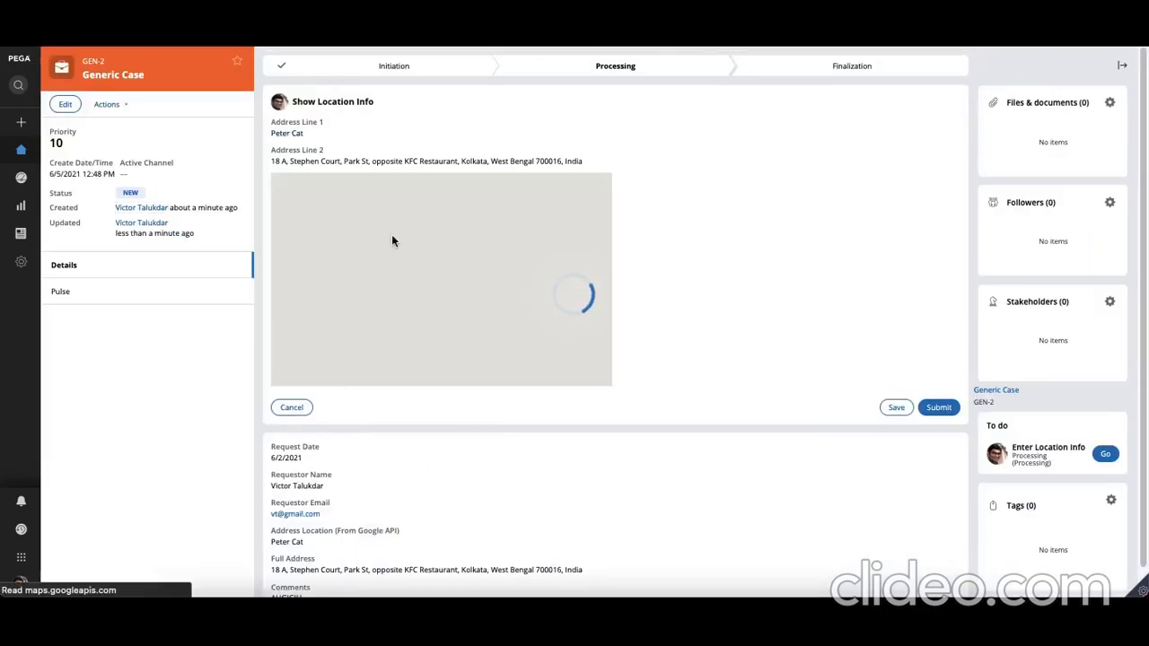
{"action": "left_click", "coordinate": [899, 411]}
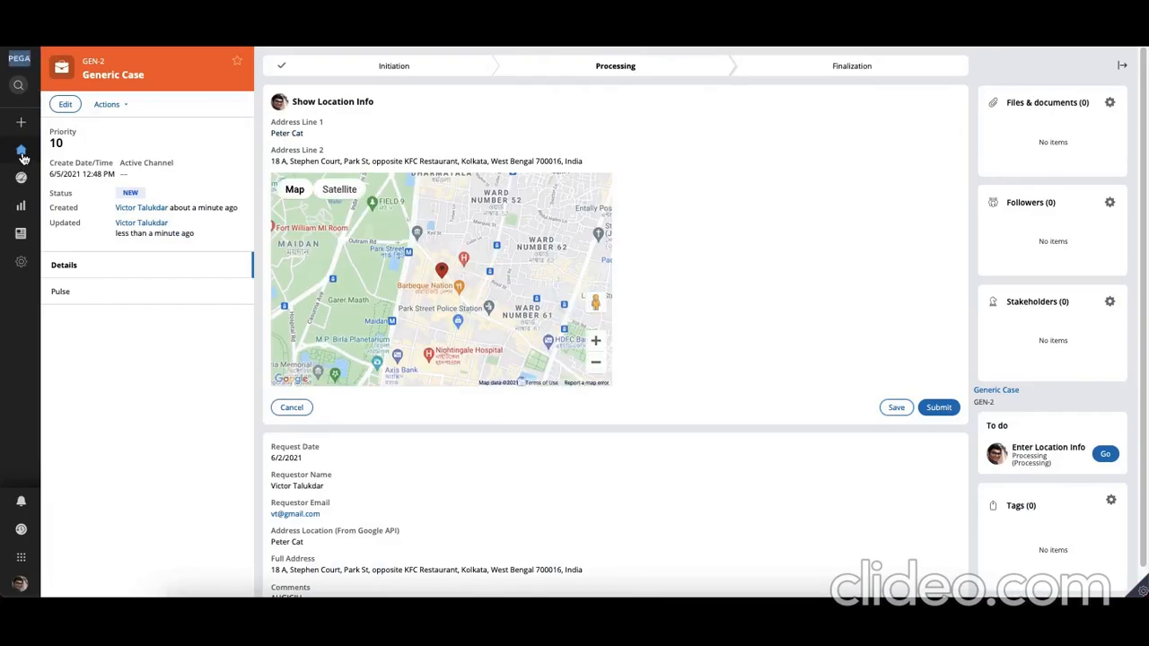
{"action": "left_click", "coordinate": [60, 156]}
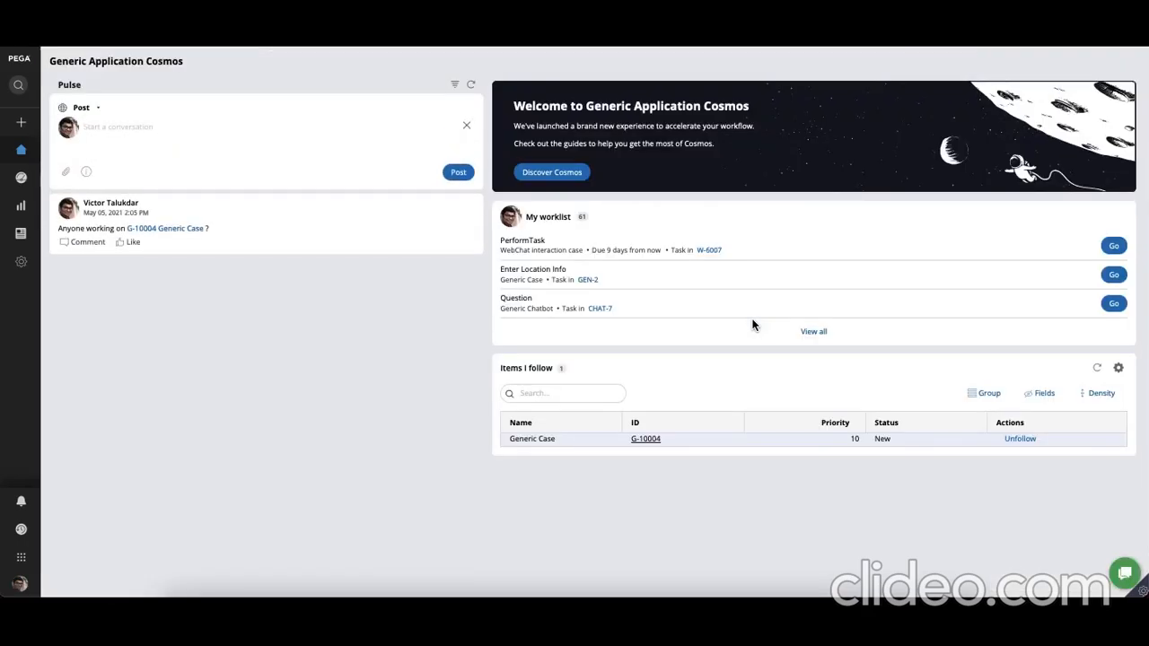
Open the Pega Chatbot, greet it with "Hey", and look up the case status with service request number GEN-2
{"action": "left_click", "coordinate": [1122, 571]}
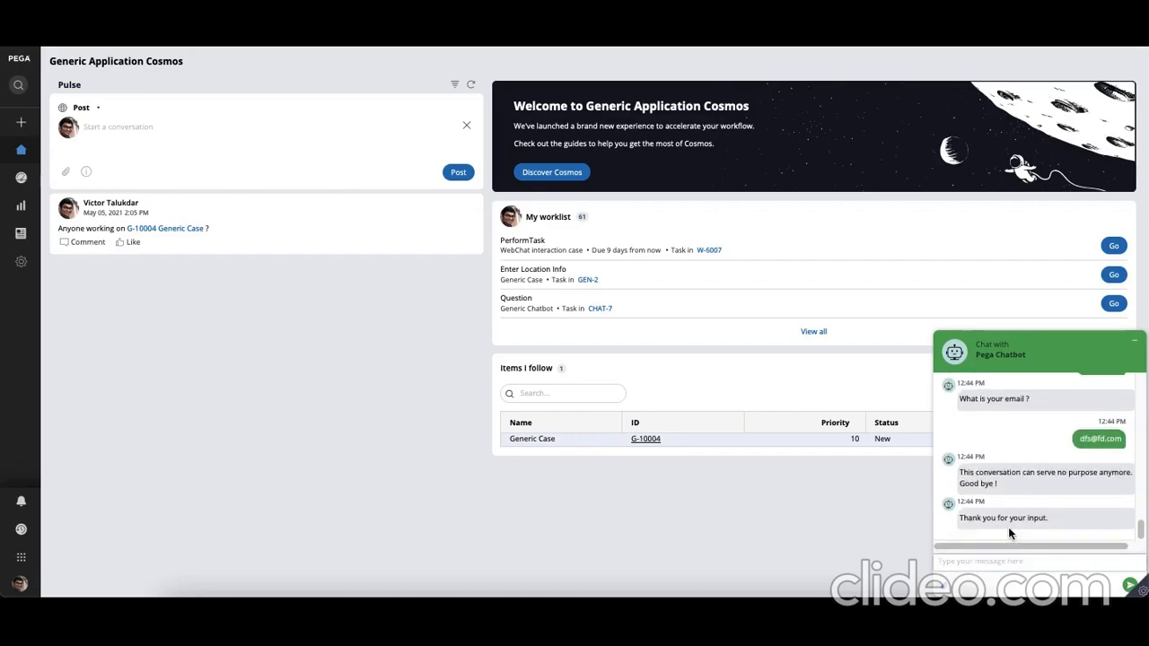
{"action": "type", "text": "Hey"}
{"action": "key", "text": "Return"}
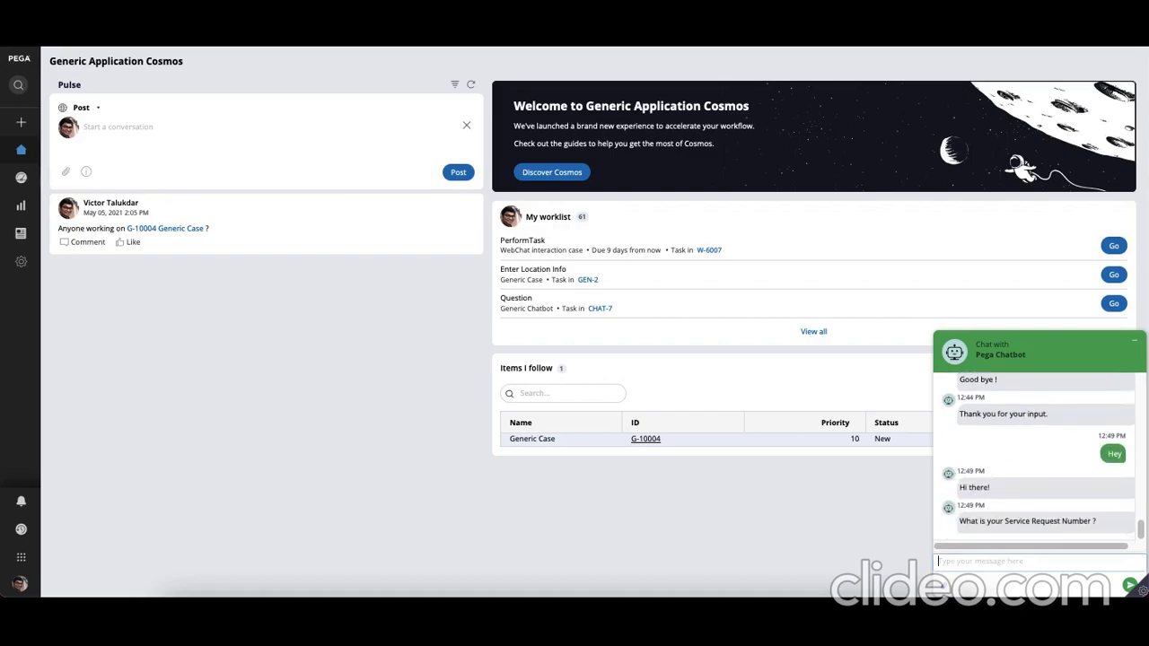
{"action": "type", "text": "GEN"}
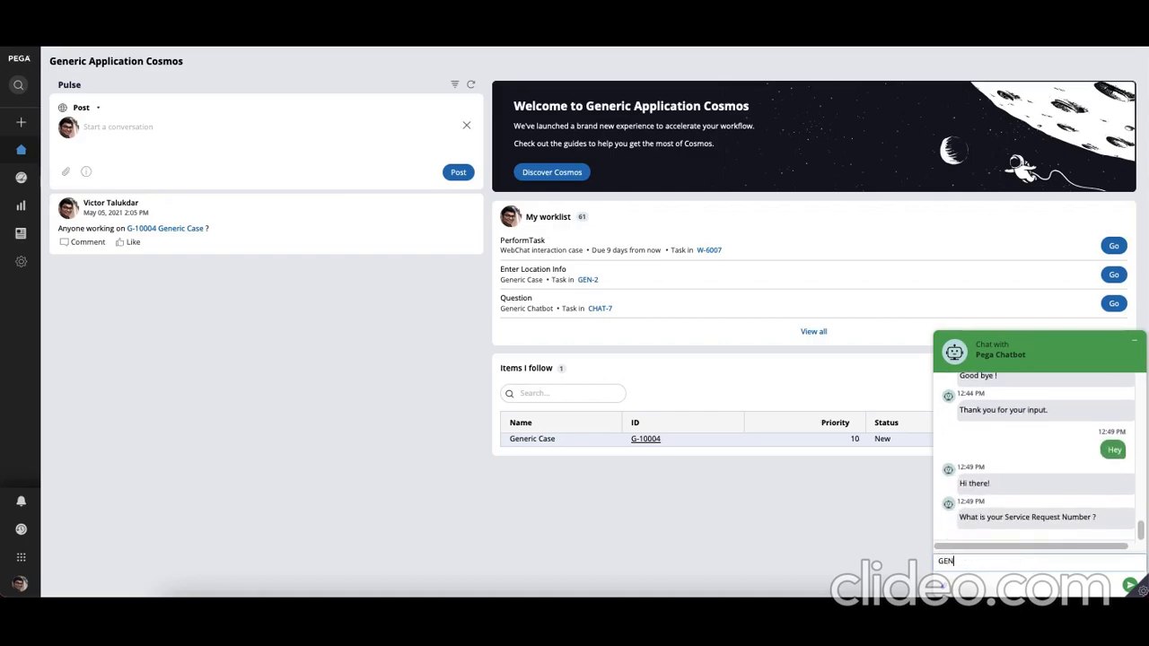
{"action": "type", "text": "-2"}
{"action": "key", "text": "Return"}
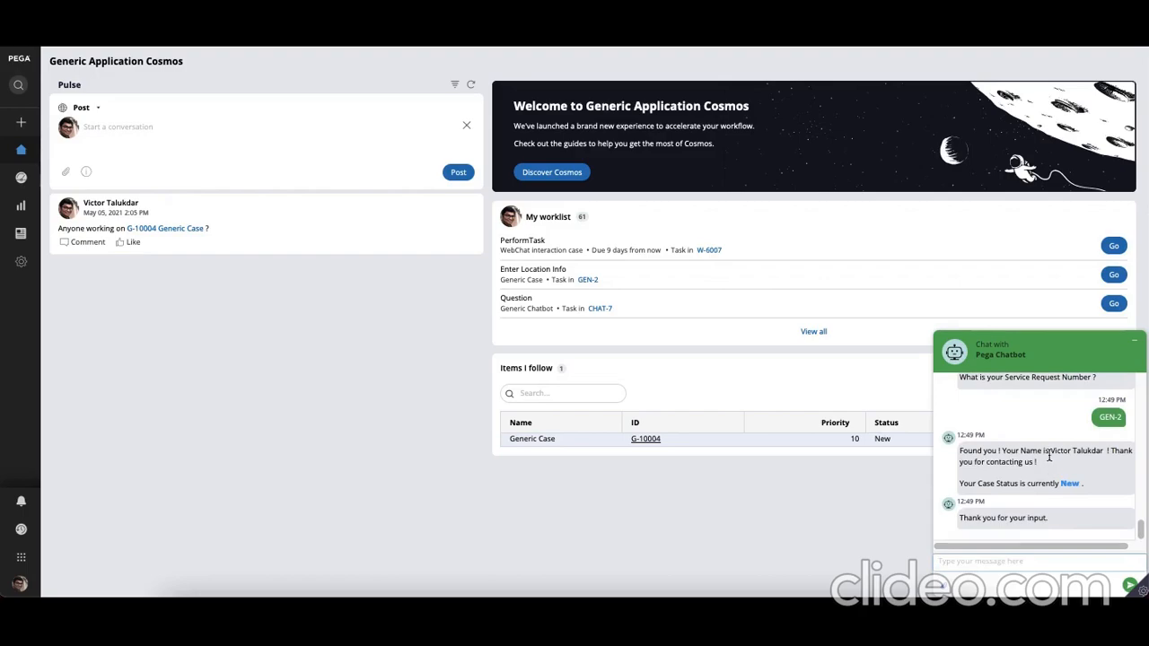
{"action": "left_click_drag", "start_coordinate": [1050, 452], "coordinate": [1102, 454]}
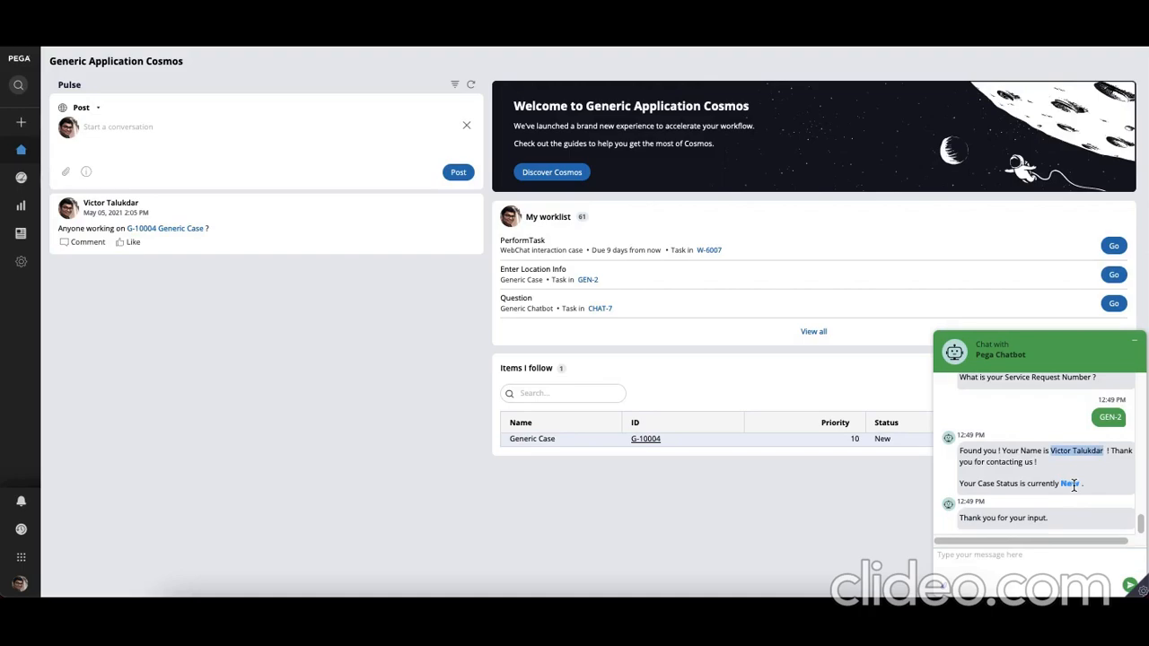
Greet the chatbot again with "Hey" and send GEN-44 as the service request number to test an invalid case
{"action": "left_click", "coordinate": [997, 560]}
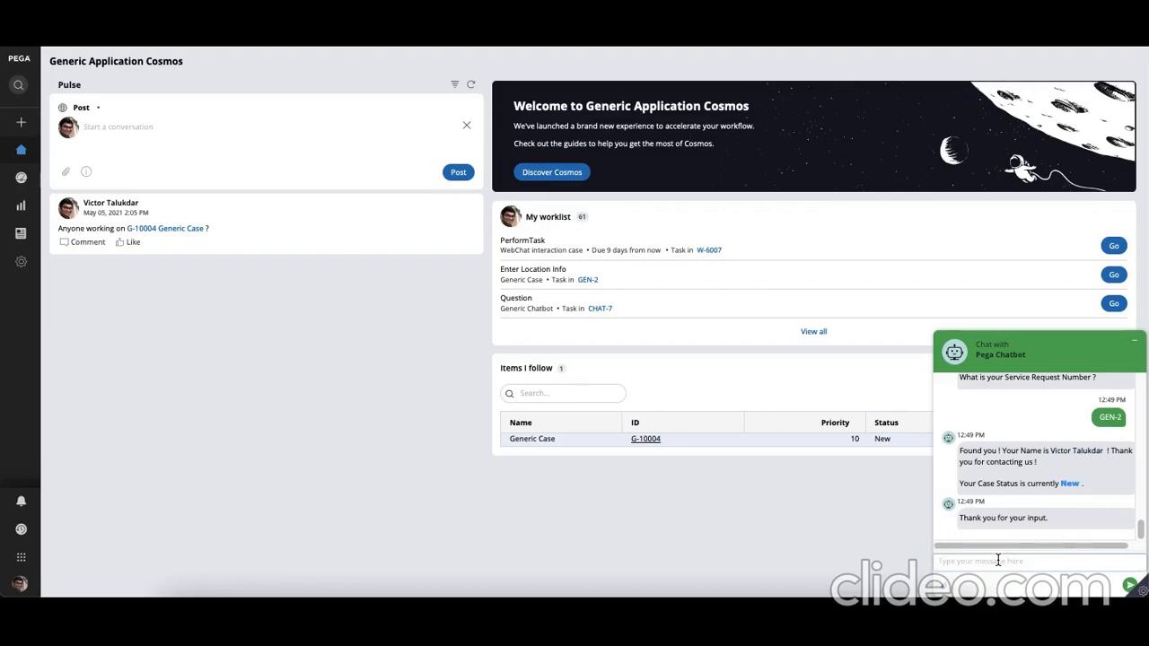
{"action": "type", "text": "Hey"}
{"action": "key", "text": "Return"}
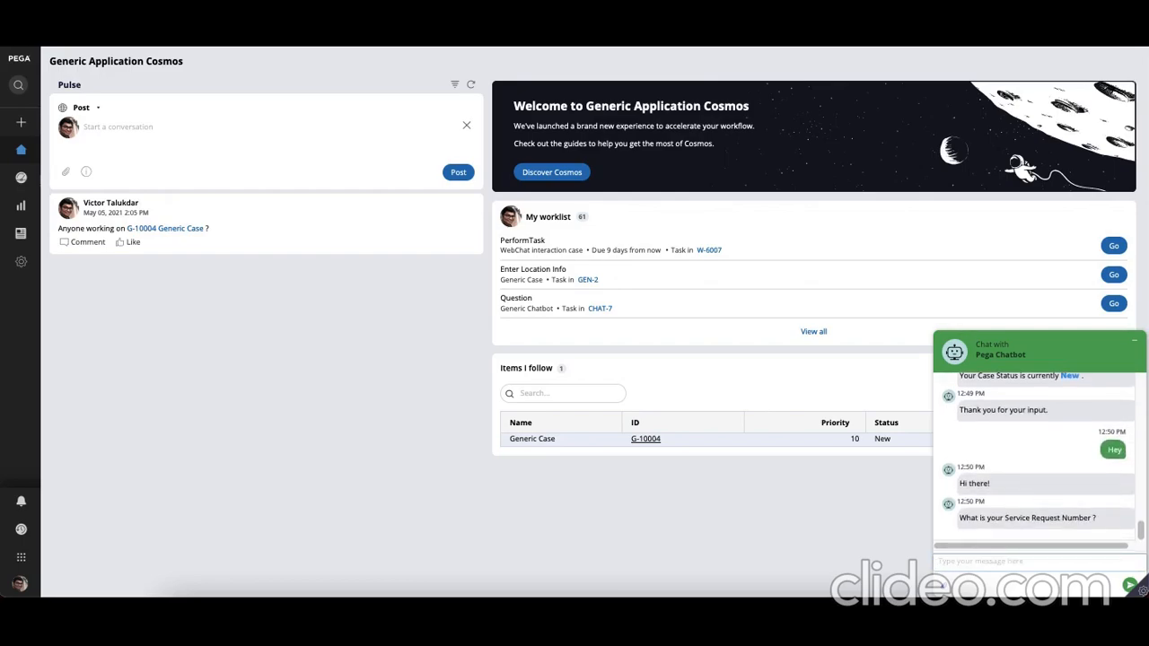
{"action": "type", "text": "GEN-44"}
{"action": "key", "text": "Return"}
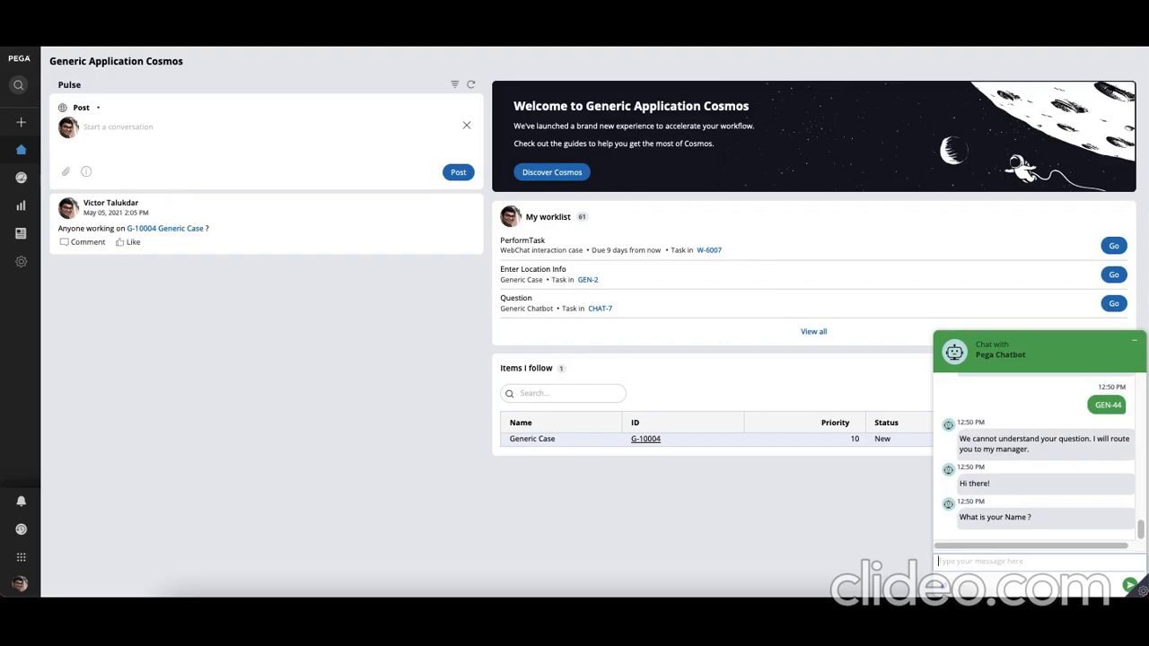
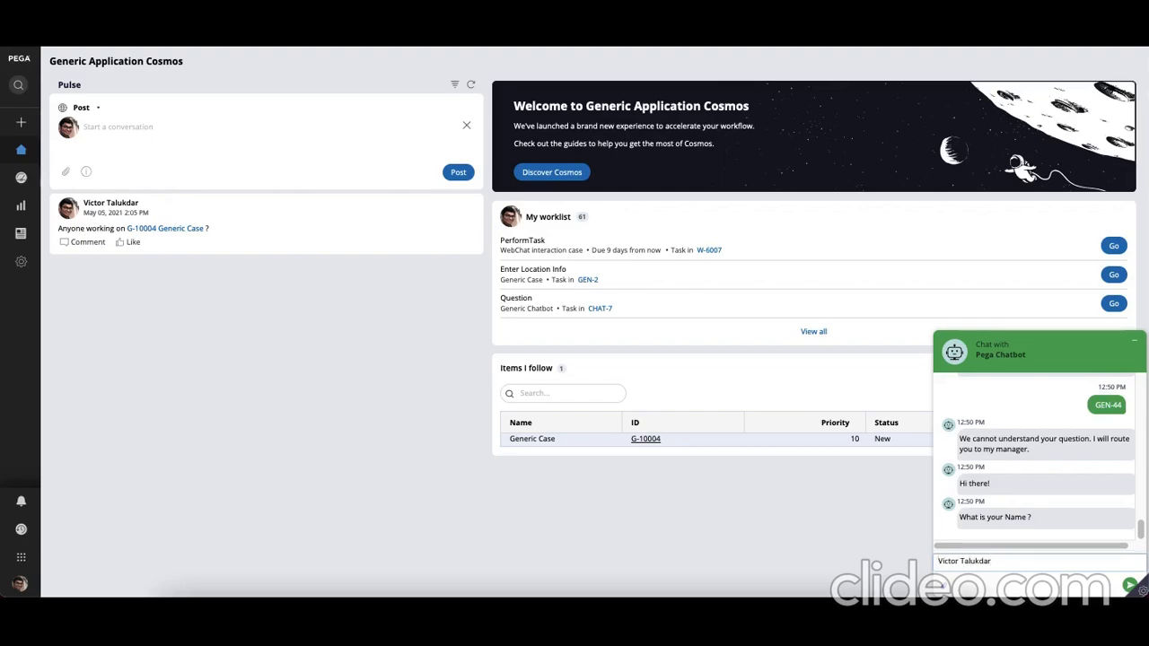
Answer the chatbot's escalation questions with the requestor's full name and a dummy e-mail address
{"action": "key", "text": "Return"}
{"action": "type", "text": "vi@gmail.cdfhkhwjfqgh"}
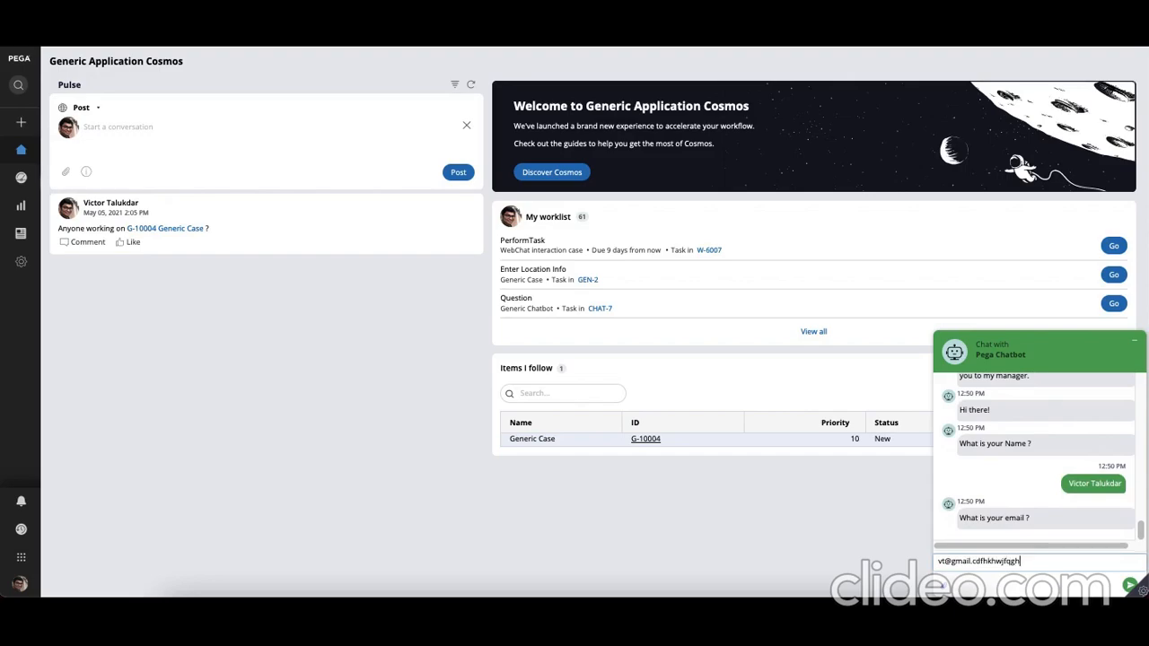
{"action": "key", "text": "Return"}
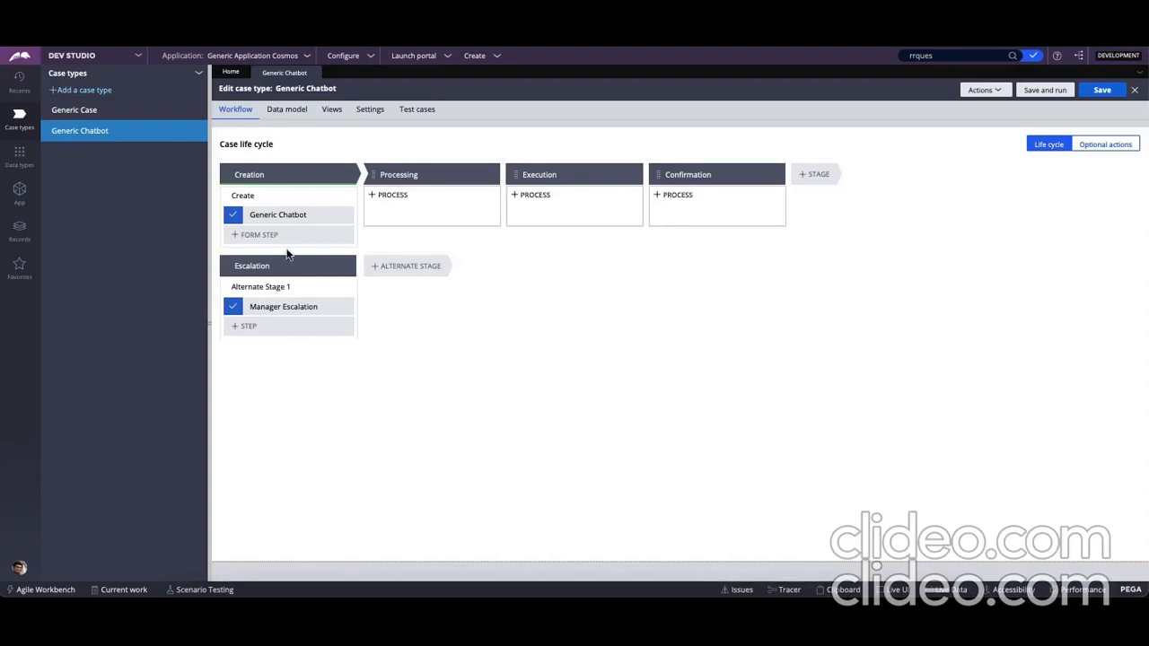
In the Generic Chatbot case type, open the Create process's flow and its Generic Chatbot subprocess flow to inspect the conversation diagram
{"action": "left_click", "coordinate": [253, 194]}
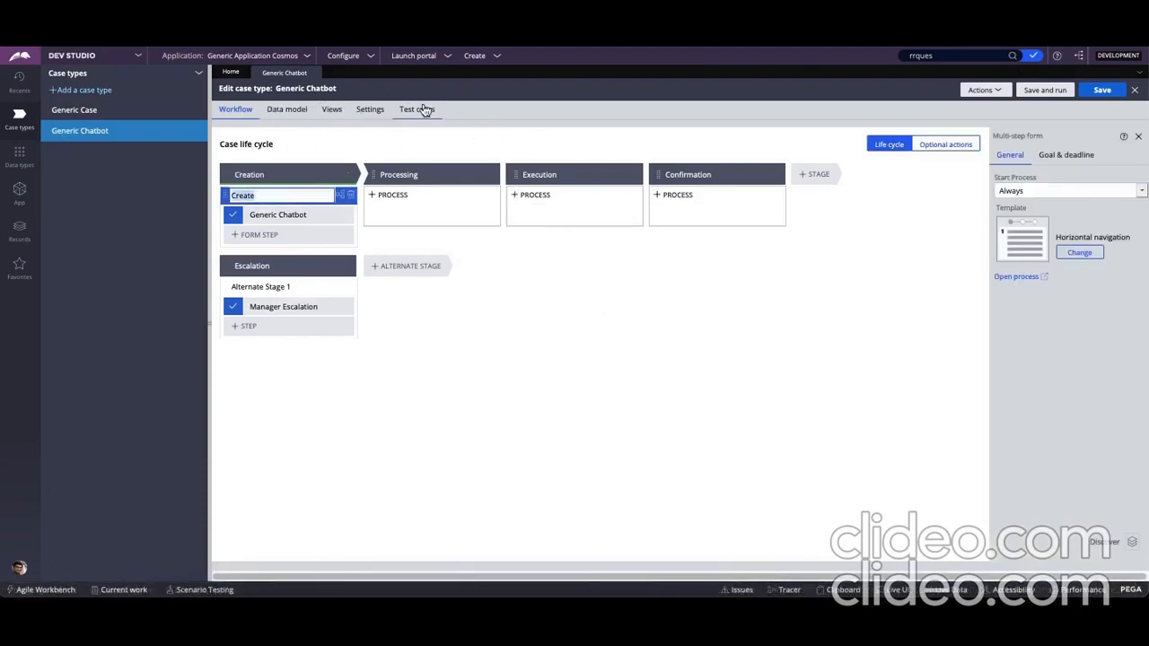
{"action": "left_click", "coordinate": [1023, 277]}
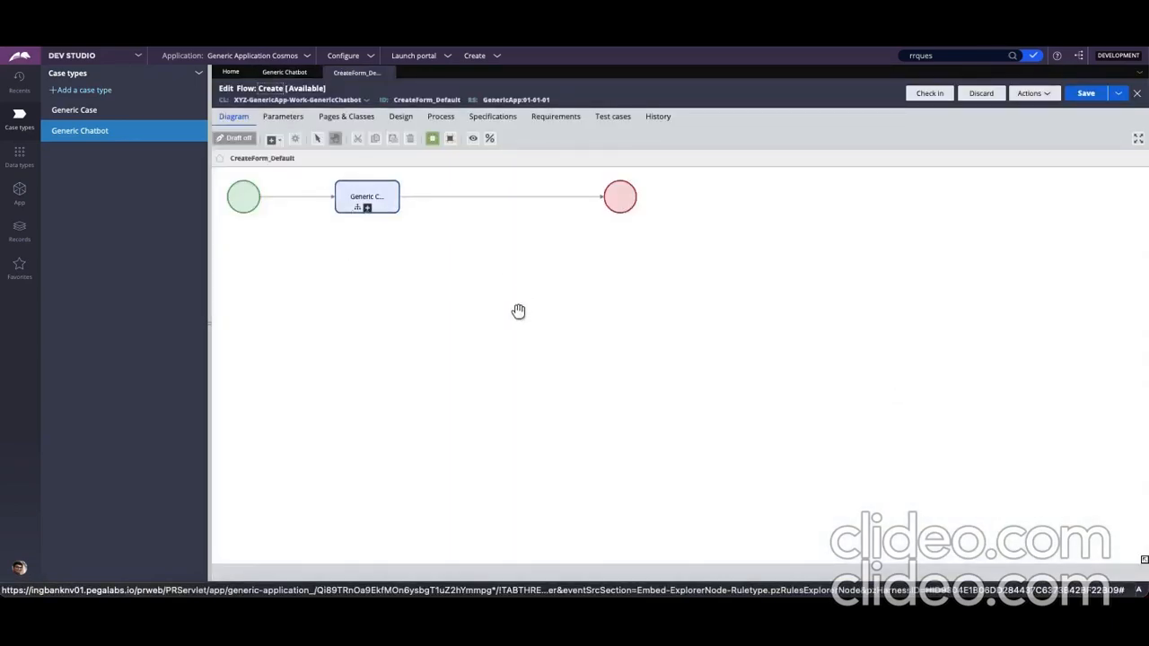
{"action": "right_click", "coordinate": [485, 350]}
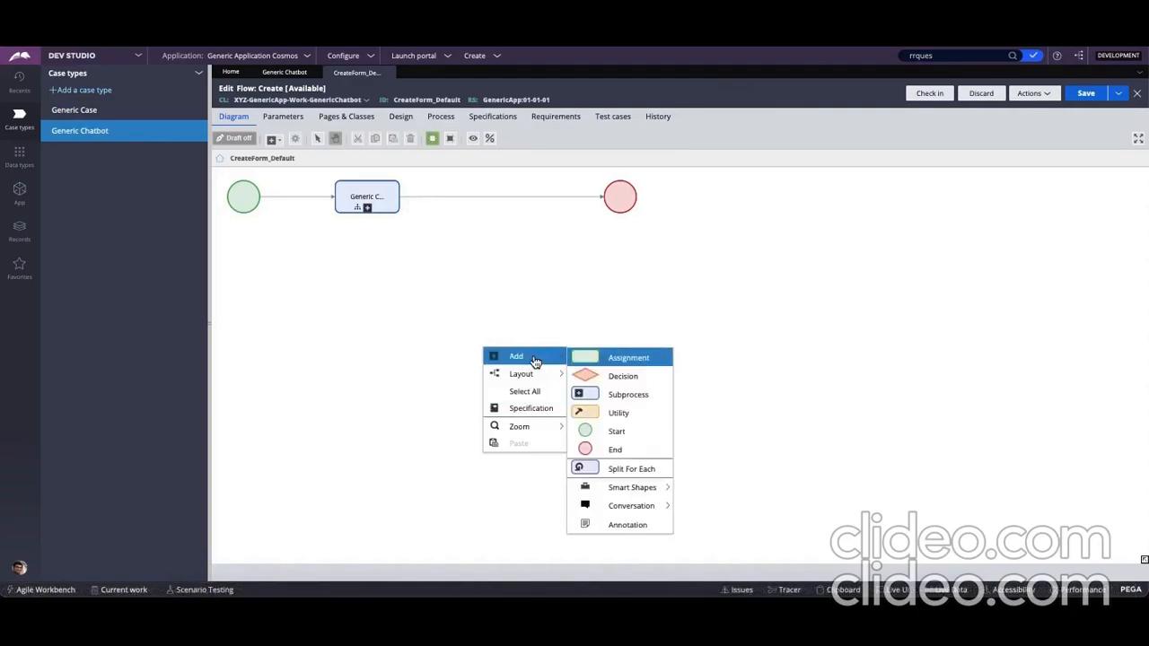
{"action": "left_click", "coordinate": [786, 425]}
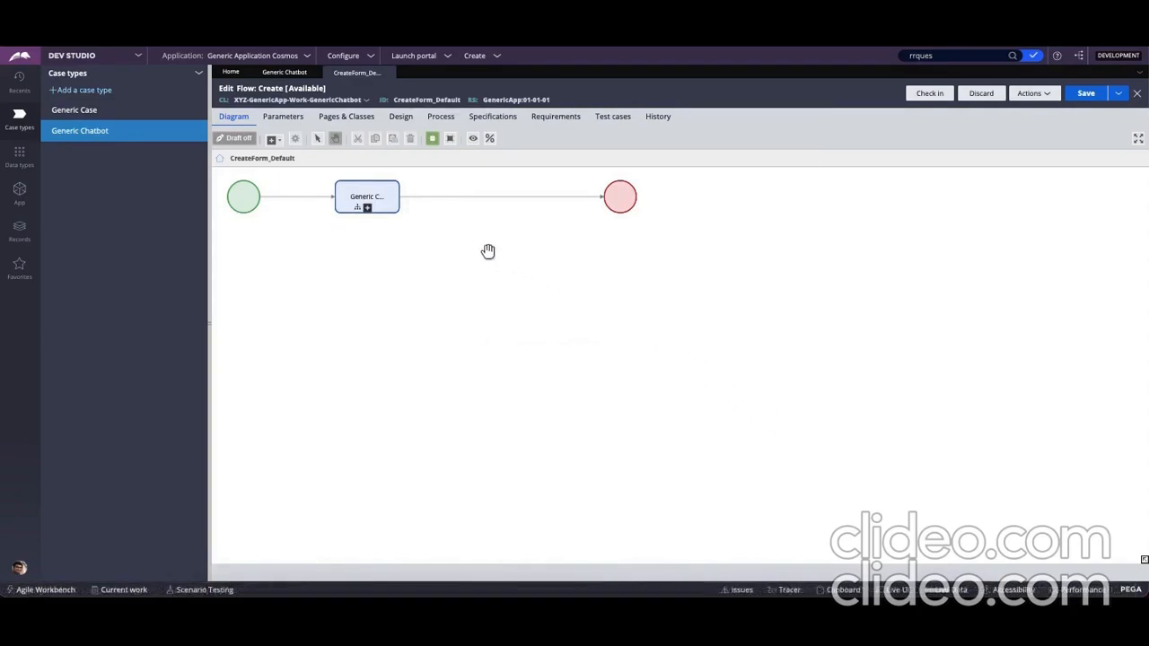
{"action": "right_click", "coordinate": [371, 197]}
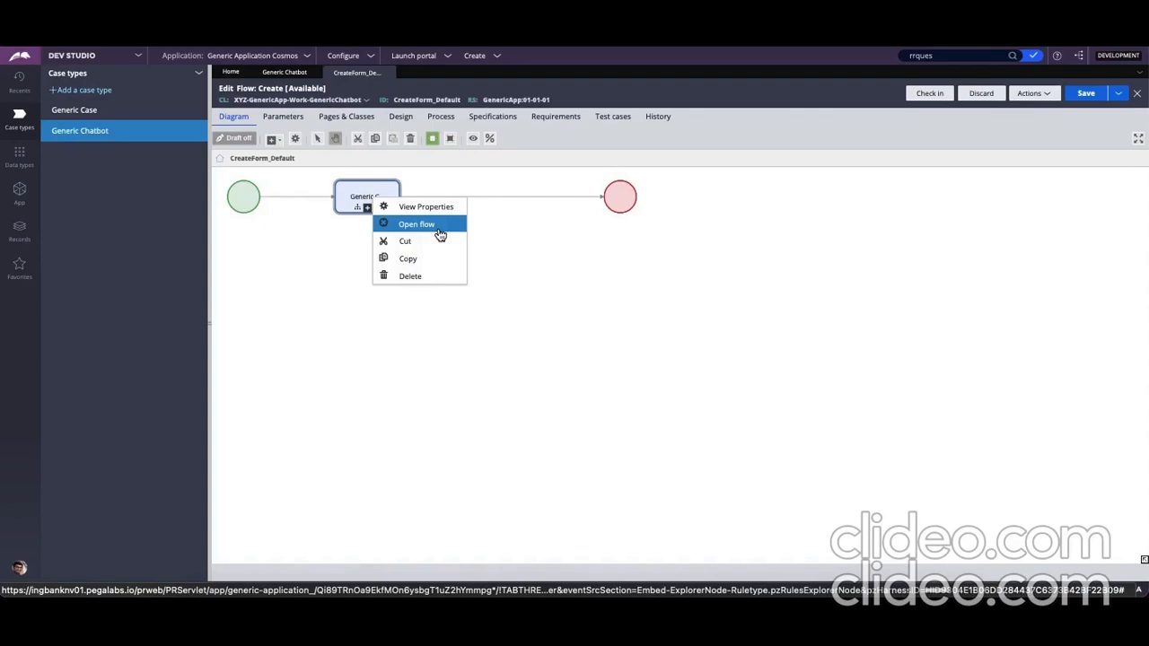
{"action": "left_click", "coordinate": [440, 235]}
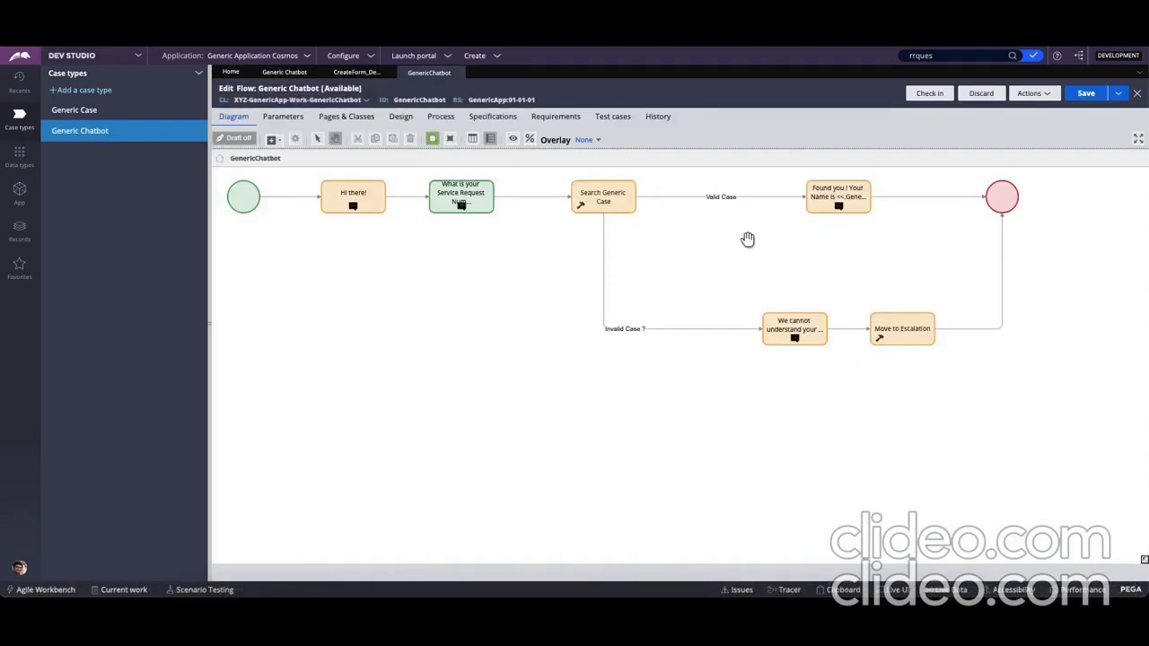
{"action": "right_click", "coordinate": [355, 316]}
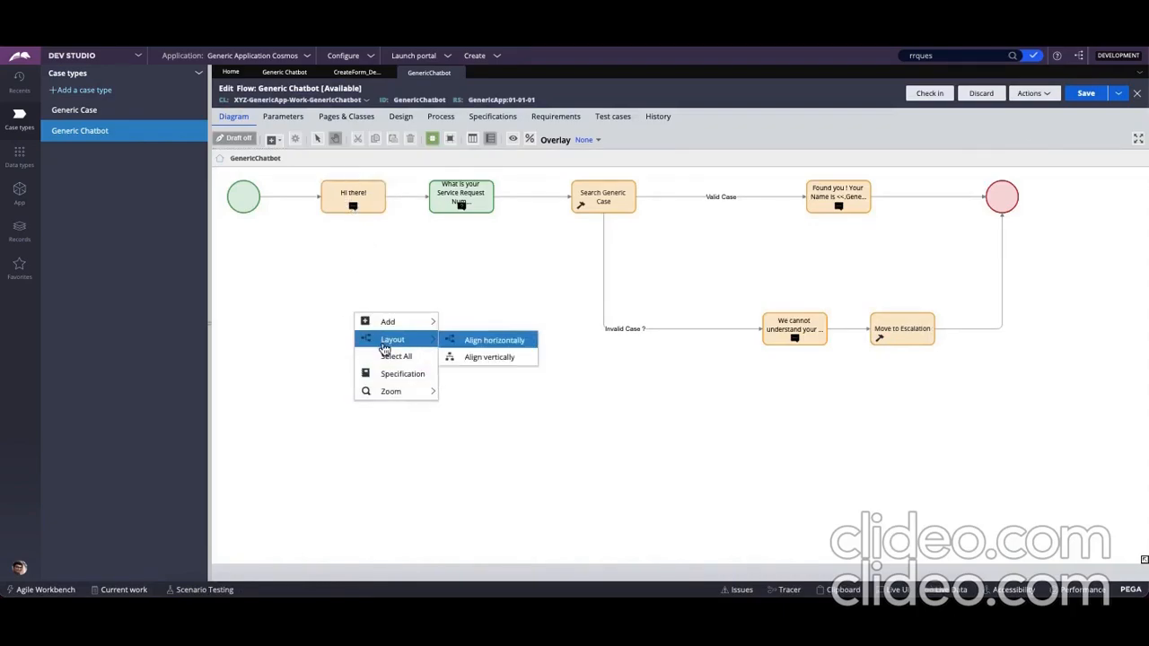
Add a Send a message shape in the empty area below the "Hi there!" shape and open its conversation configuration
{"action": "mouse_move", "coordinate": [394, 322]}
{"action": "mouse_move", "coordinate": [530, 409]}
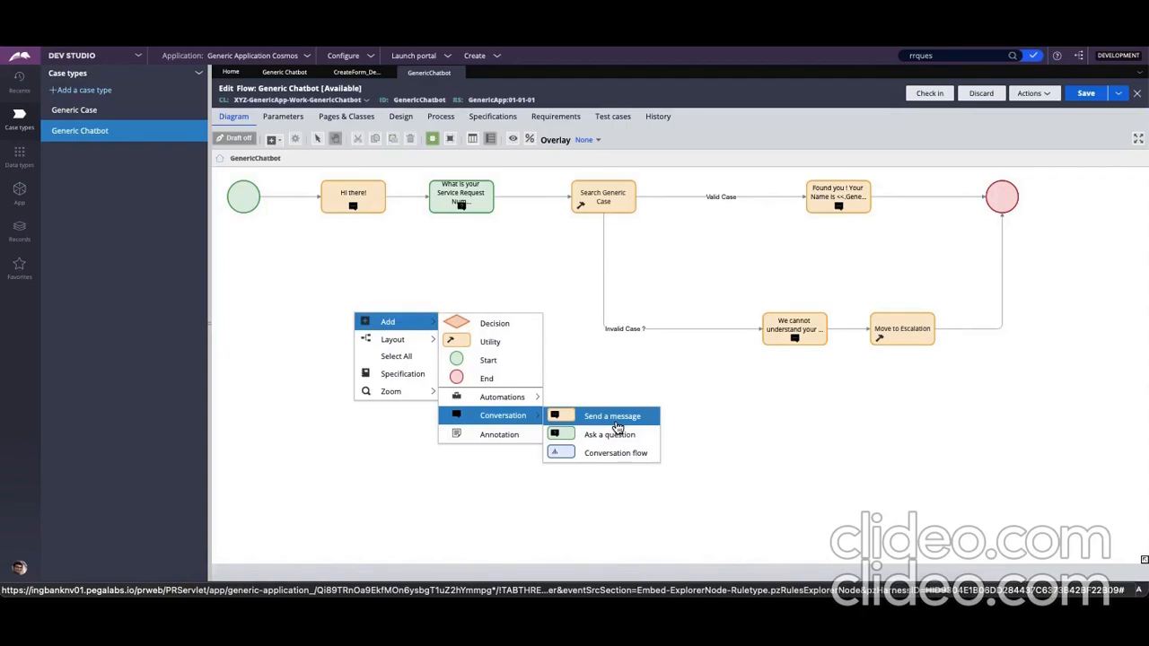
{"action": "mouse_move", "coordinate": [476, 401]}
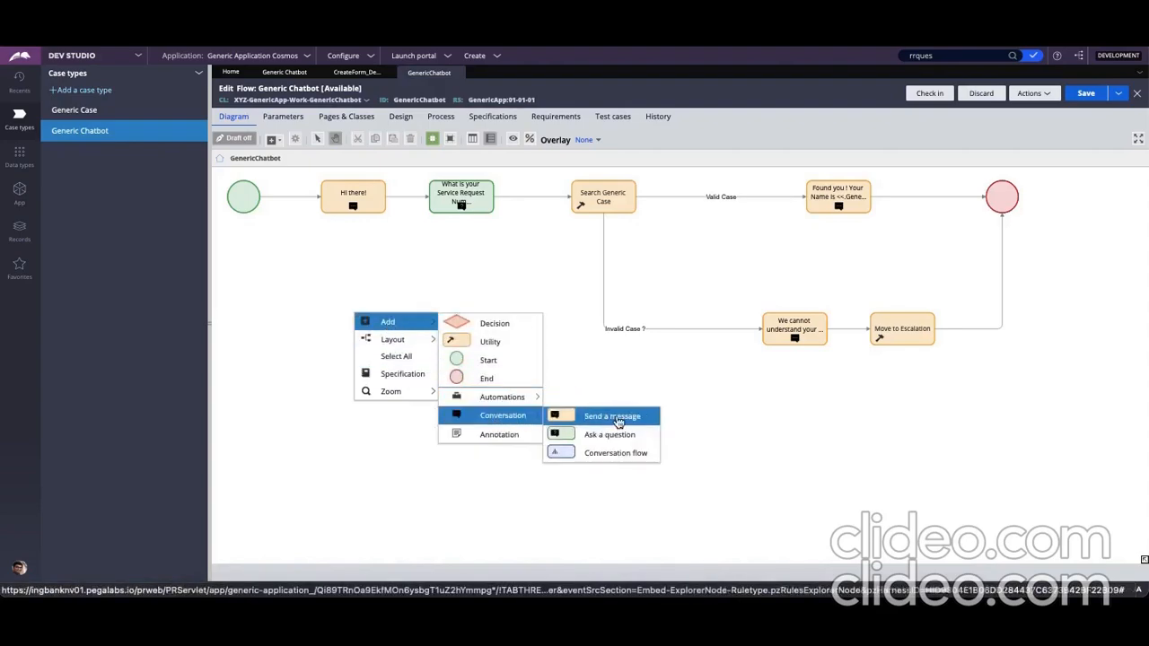
{"action": "left_click", "coordinate": [617, 418]}
{"action": "left_click", "coordinate": [397, 321]}
{"action": "right_click", "coordinate": [396, 324]}
{"action": "left_click", "coordinate": [440, 332]}
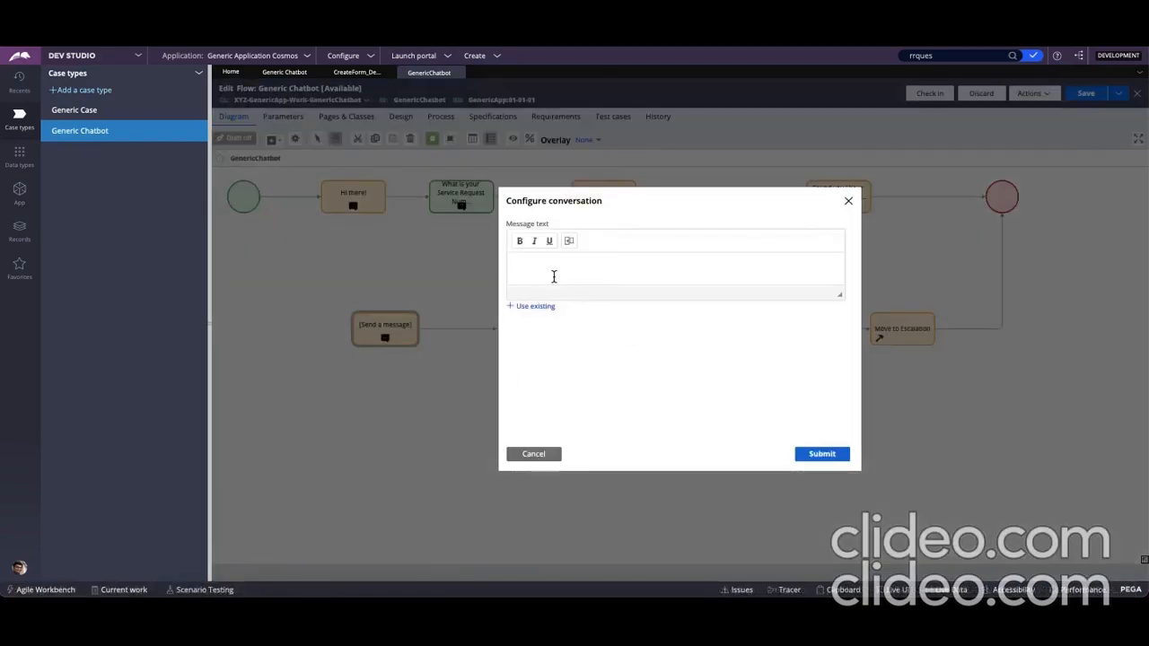
Enter "ahdfgdjsgfsdgfhsjd" as a trial message text and list the existing messages, closing the configuration without saving
{"action": "left_click", "coordinate": [544, 266]}
{"action": "type", "text": "ahdfgdjsgfsdgfhsjd"}
{"action": "left_click", "coordinate": [537, 307]}
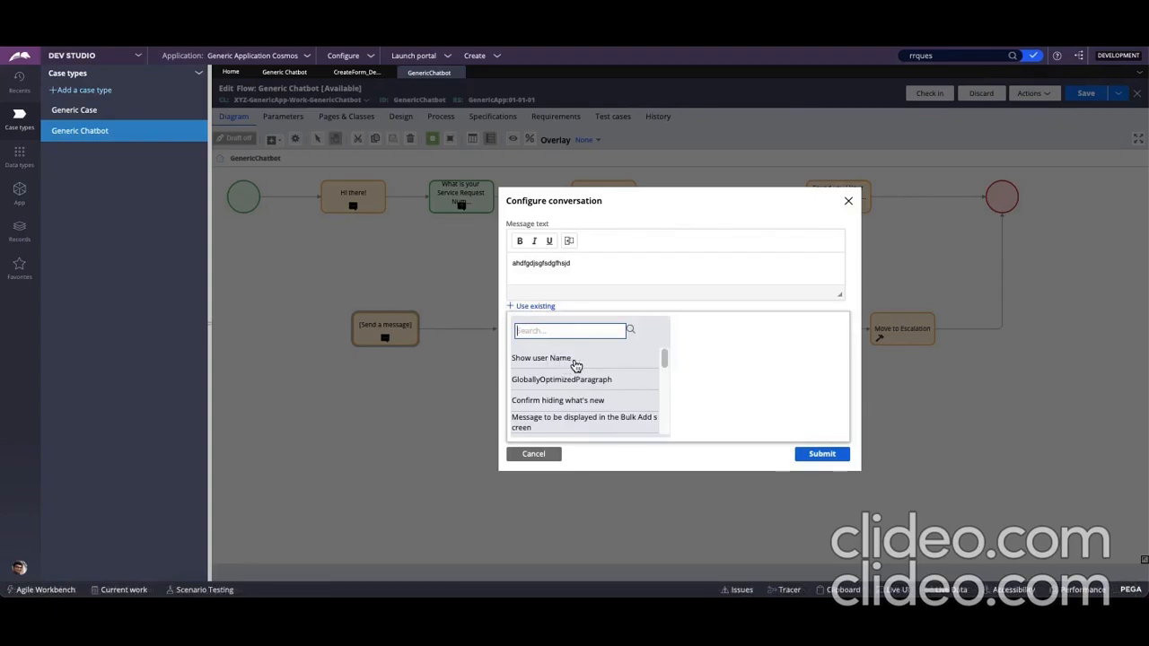
{"action": "left_click", "coordinate": [760, 370]}
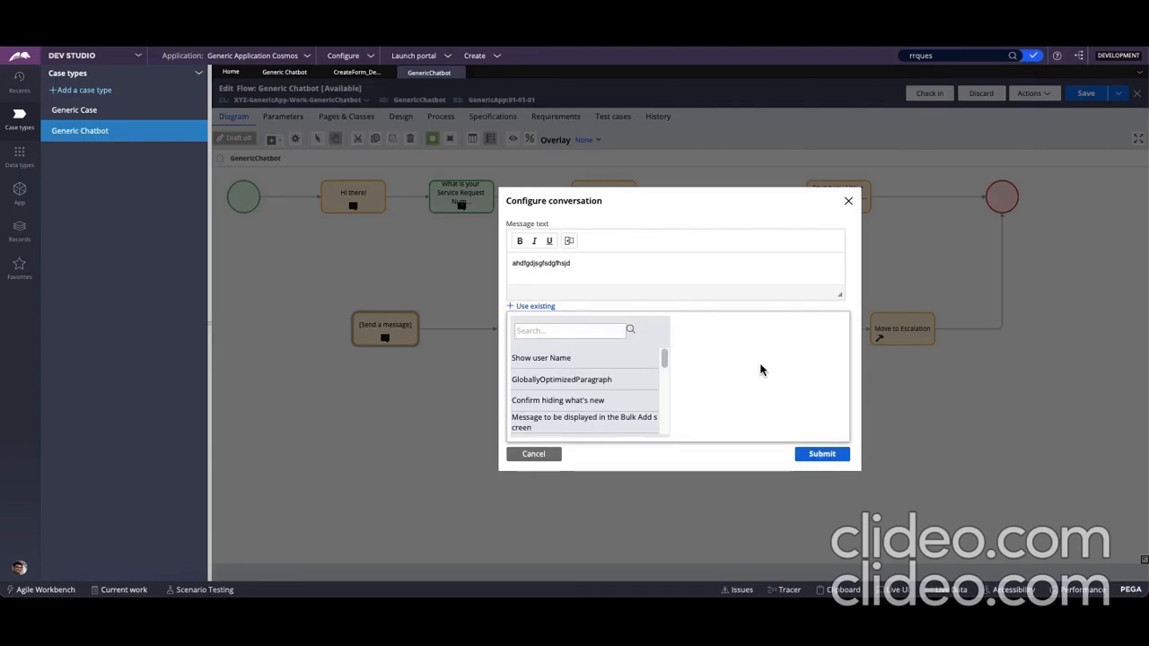
{"action": "left_click", "coordinate": [535, 455]}
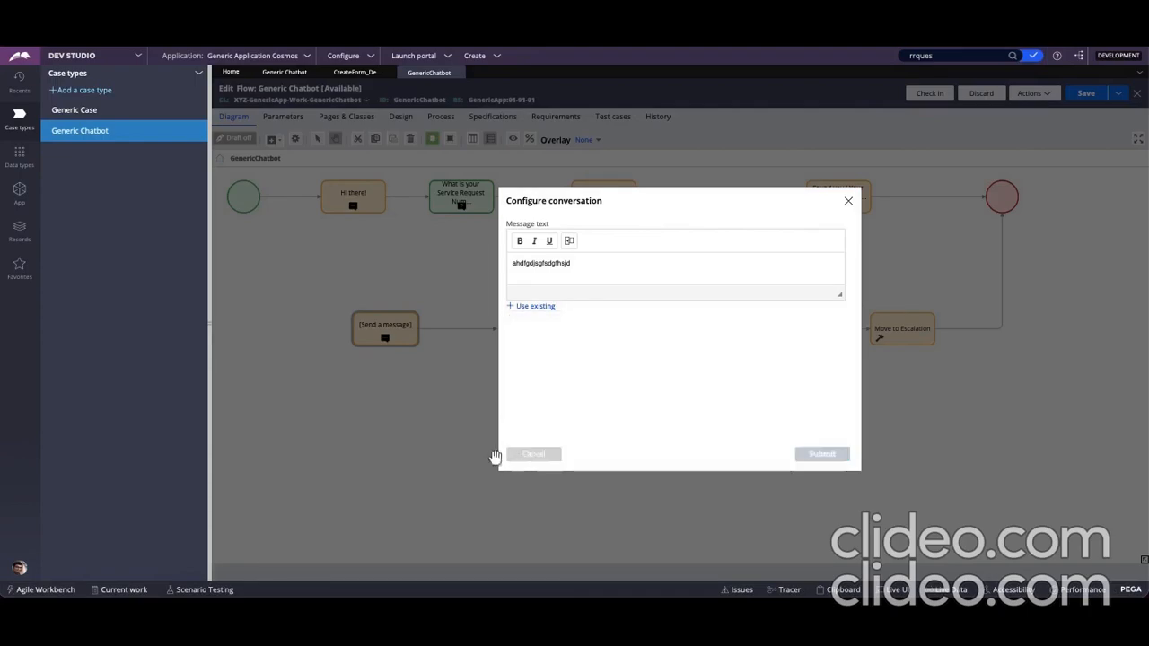
Delete the loose connector attached to the new Send a message shape
{"action": "left_click", "coordinate": [493, 329]}
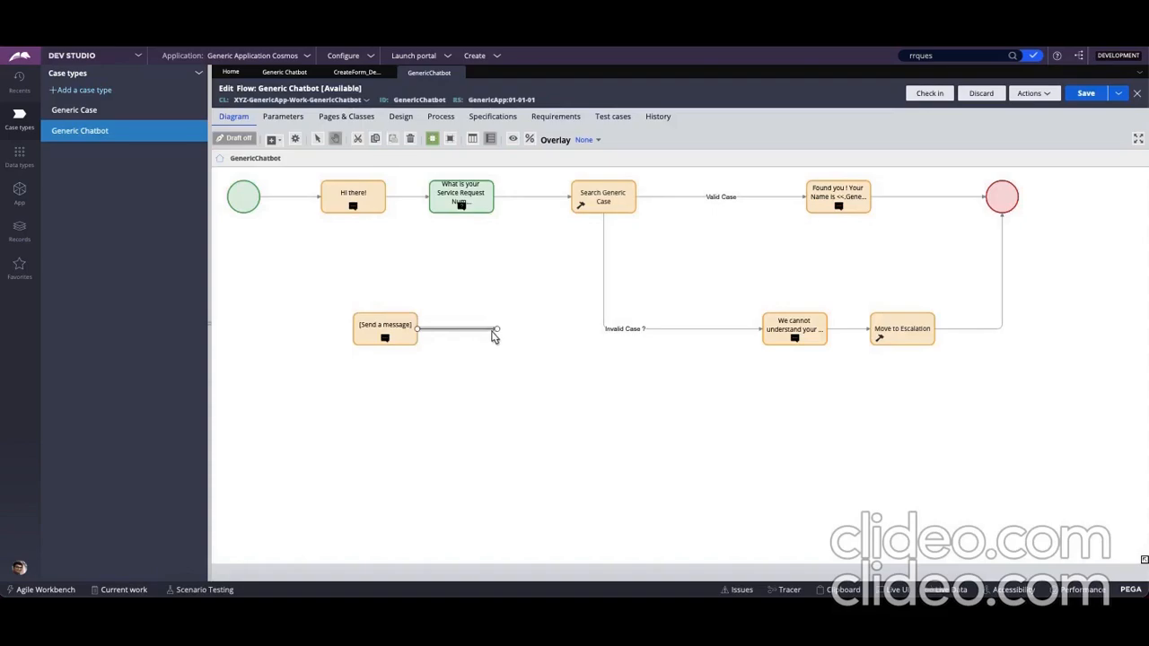
{"action": "right_click", "coordinate": [495, 330]}
{"action": "left_click", "coordinate": [529, 392]}
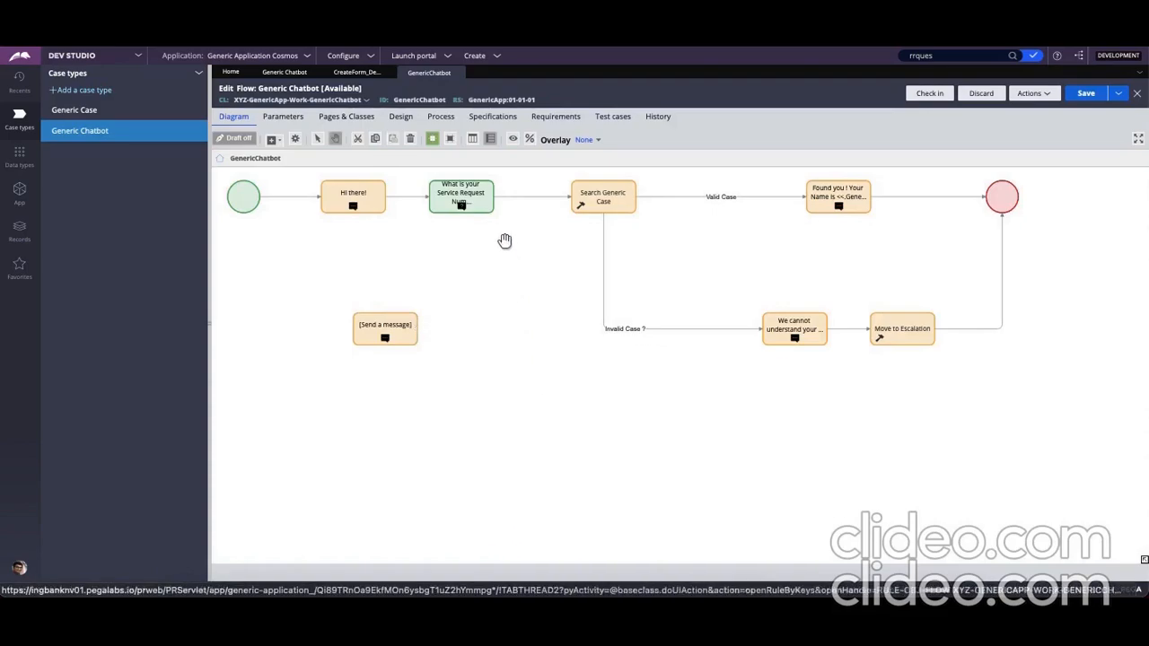
Add an Ask a question shape beside the Send a message shape and move it lower in the diagram
{"action": "right_click", "coordinate": [490, 305]}
{"action": "mouse_move", "coordinate": [494, 314]}
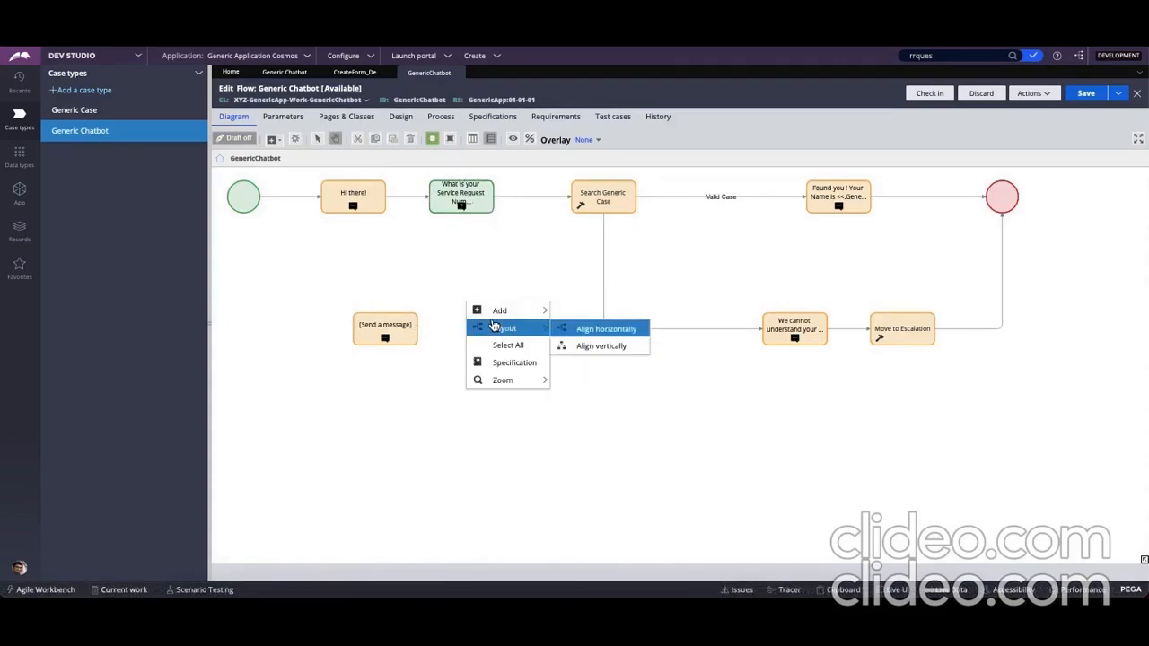
{"action": "mouse_move", "coordinate": [619, 409]}
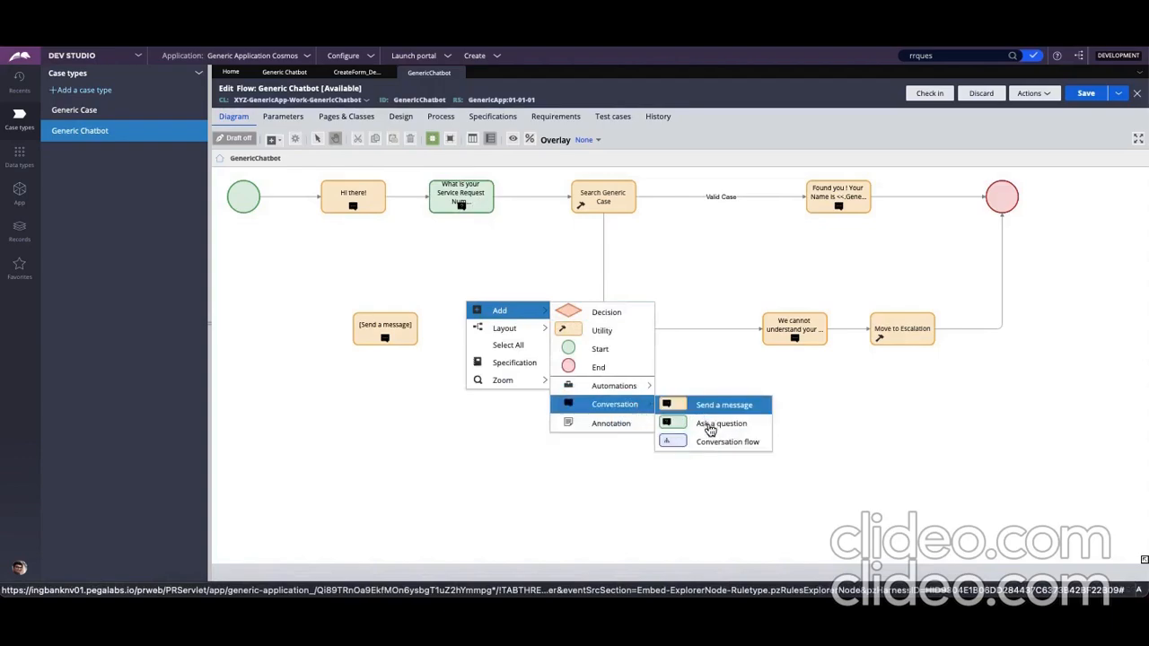
{"action": "left_click", "coordinate": [709, 423]}
{"action": "left_click_drag", "start_coordinate": [503, 331], "coordinate": [505, 437]}
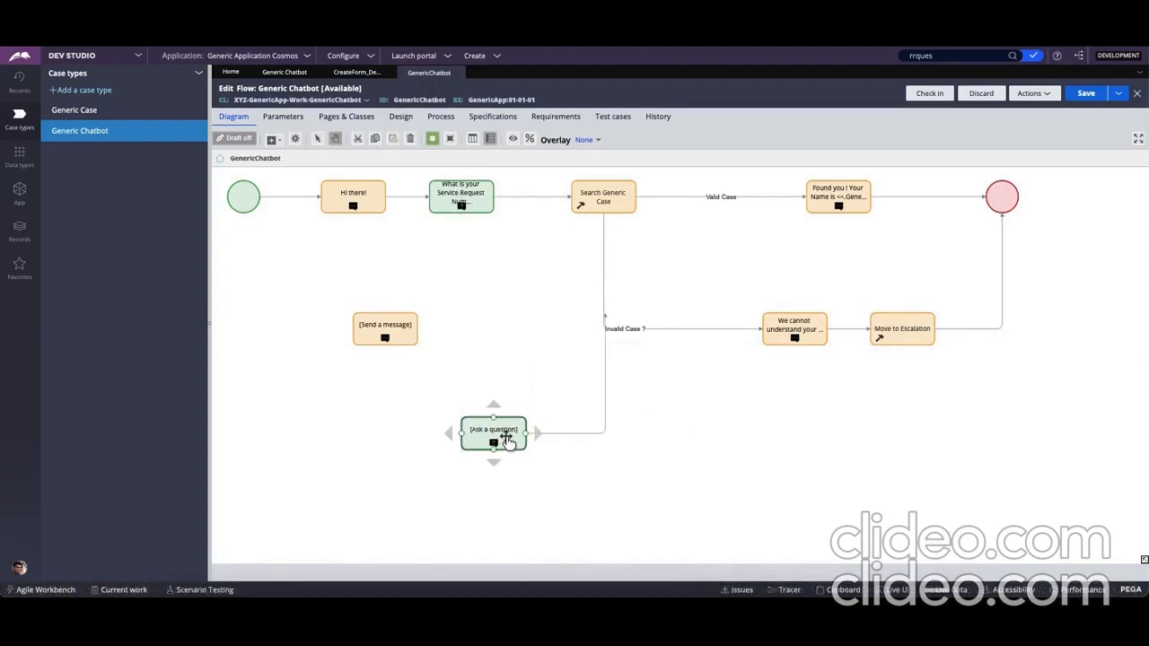
Open the Ask a question shape's configuration, try the Yes or No question type, and return it to Open ended
{"action": "right_click", "coordinate": [522, 444]}
{"action": "left_click", "coordinate": [530, 446]}
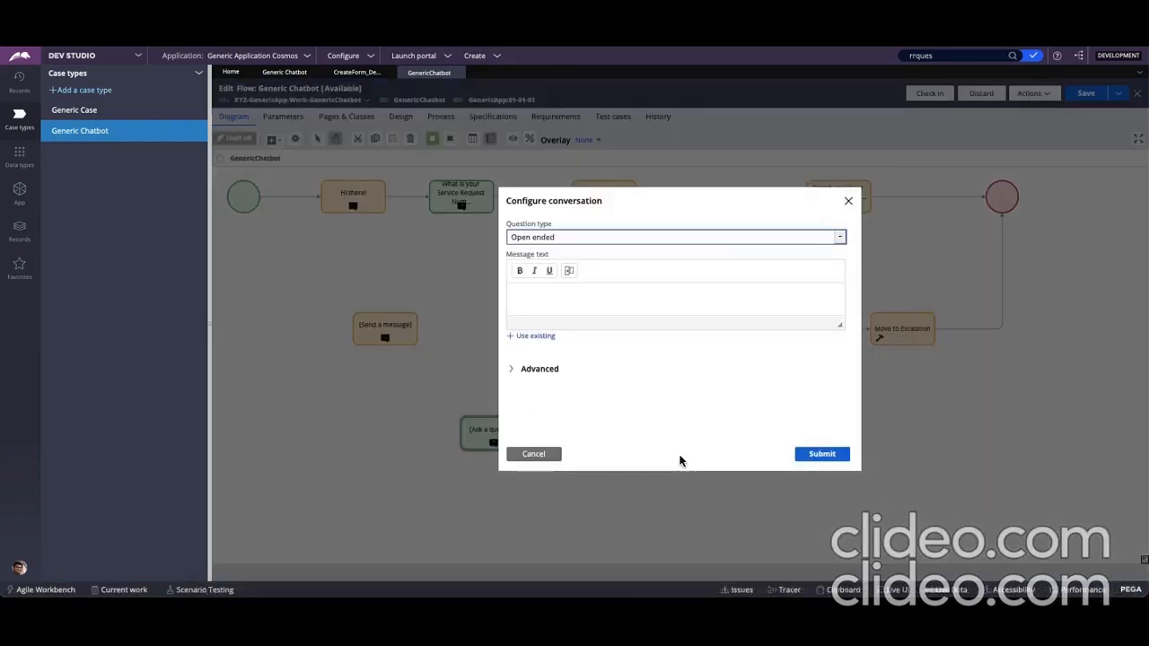
{"action": "left_click", "coordinate": [611, 239]}
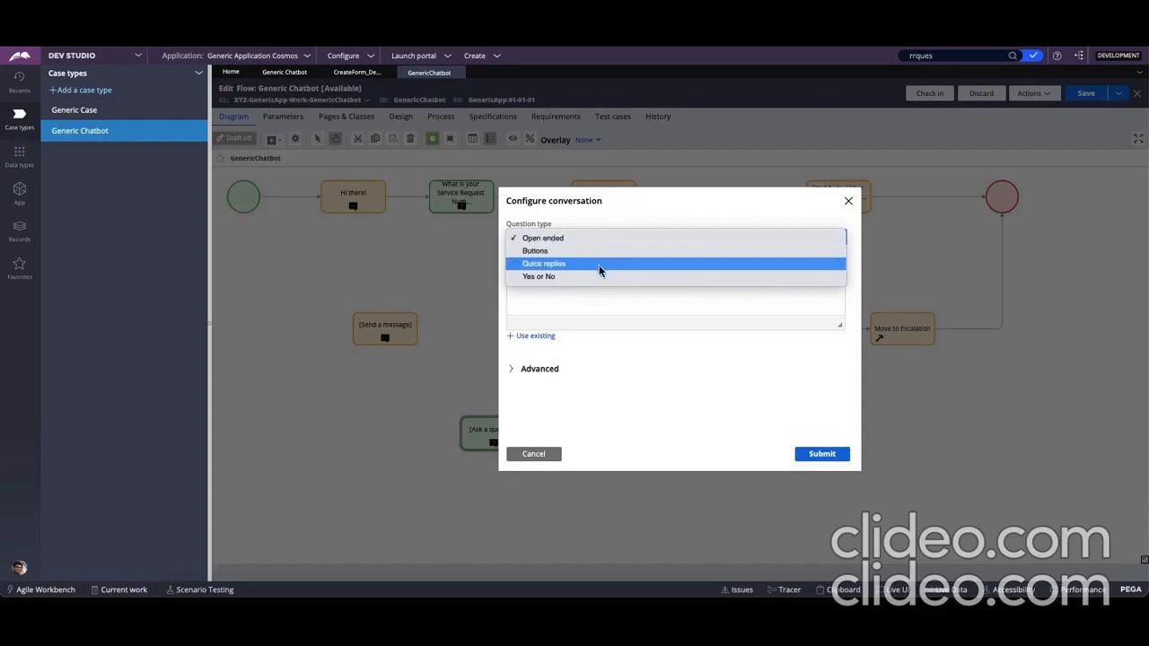
{"action": "left_click", "coordinate": [598, 274]}
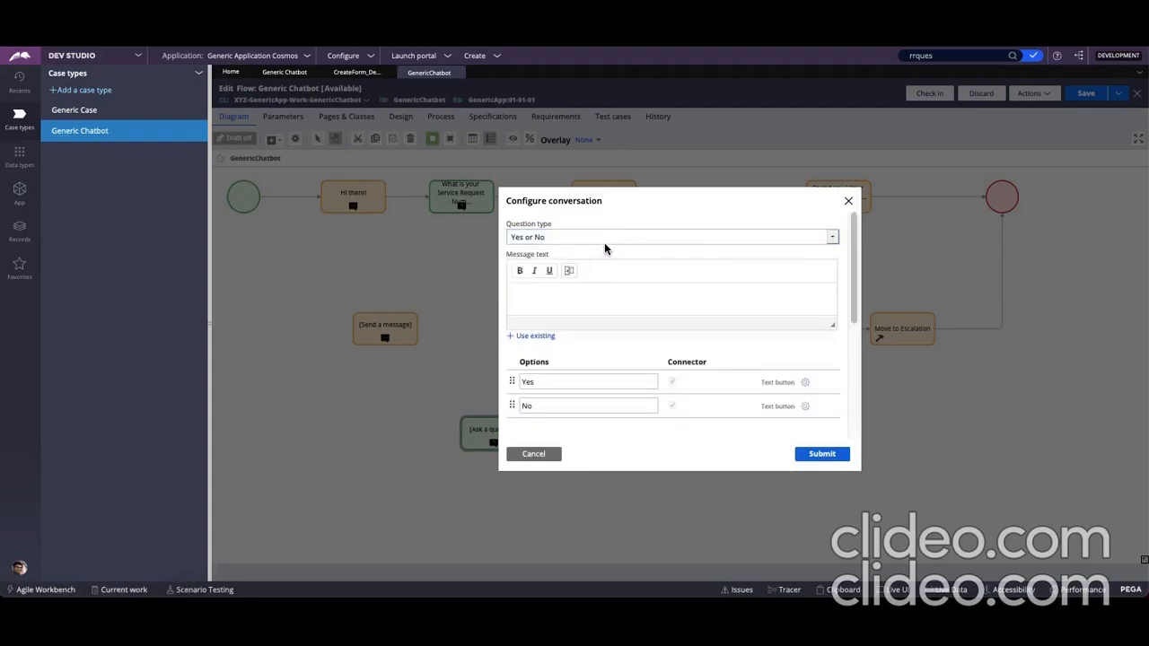
{"action": "left_click", "coordinate": [607, 241]}
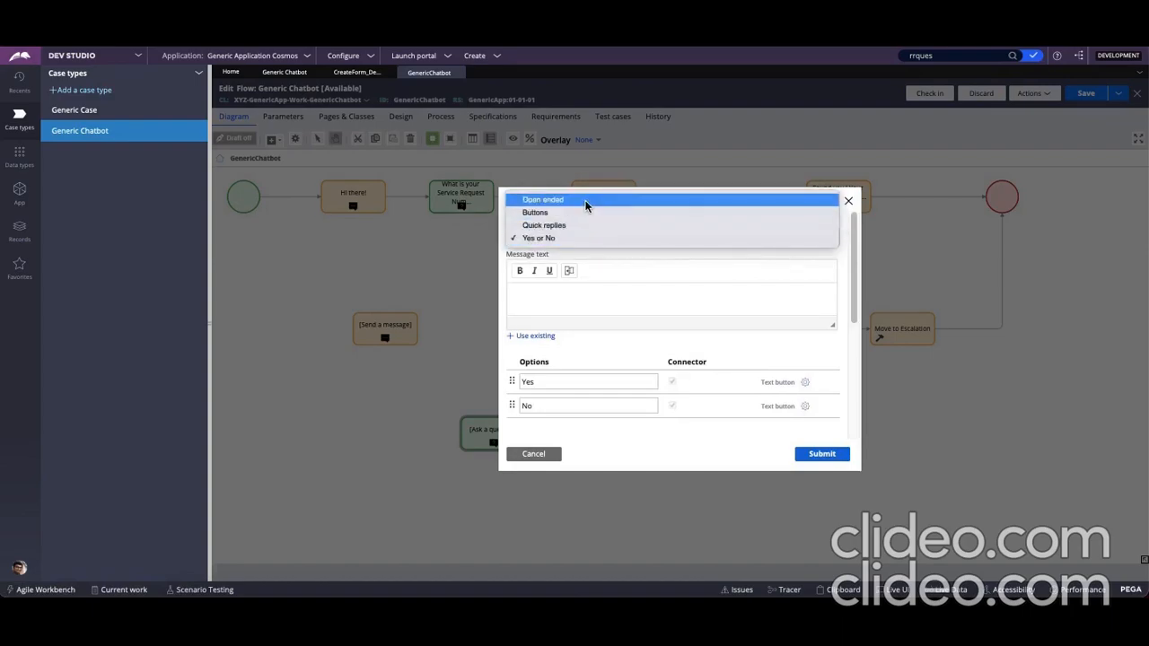
{"action": "left_click", "coordinate": [587, 200]}
Enter "jghgfgh" as the question's message text and list the existing messages available for reuse
{"action": "left_click", "coordinate": [577, 293]}
{"action": "type", "text": "jghgfgh"}
{"action": "key", "text": "Tab"}
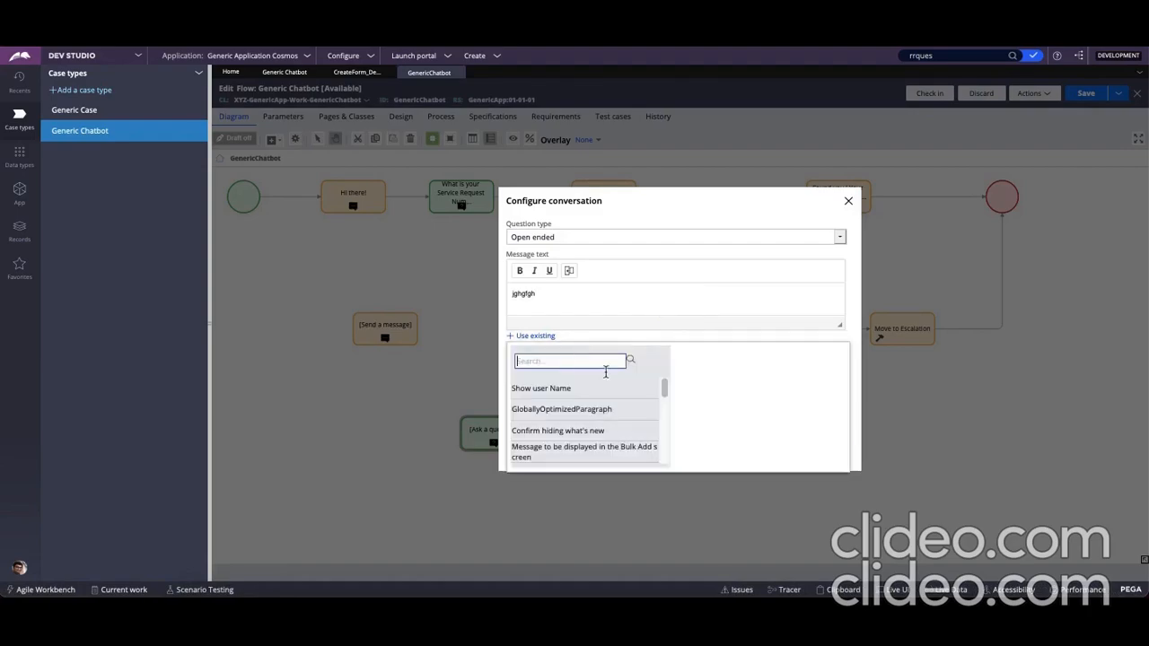
{"action": "left_click", "coordinate": [856, 332]}
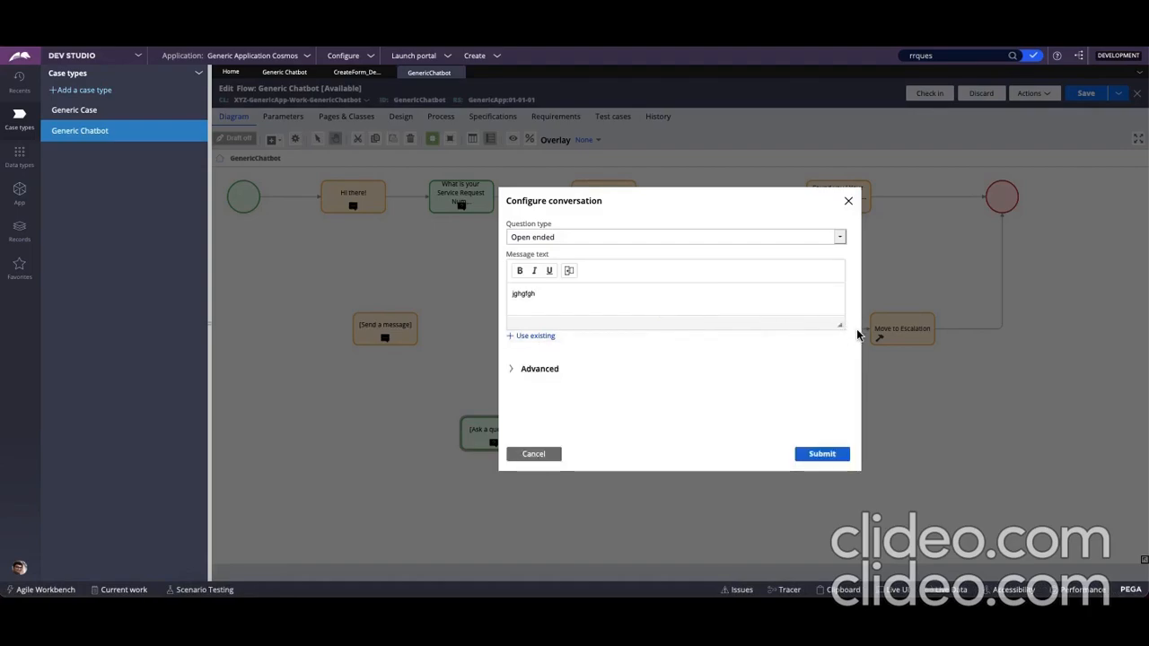
Expand the question's advanced settings and examine the choices for Save response to the field and Entity to extract
{"action": "left_click", "coordinate": [512, 370]}
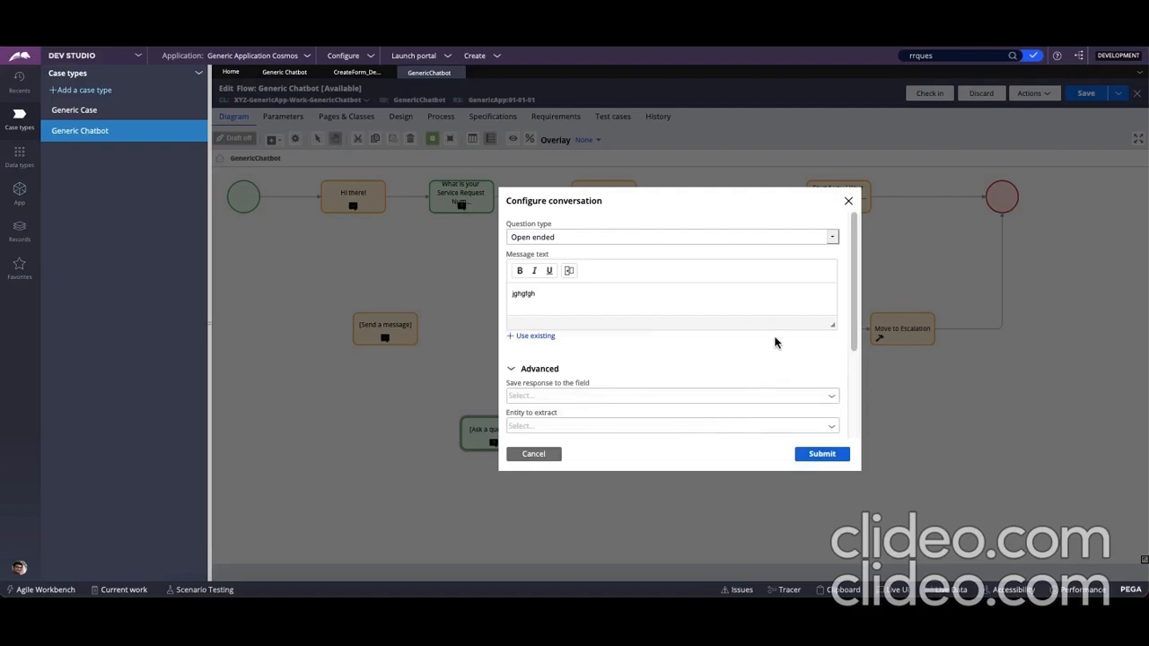
{"action": "scroll", "coordinate": [718, 341], "scroll_direction": "down", "scroll_amount": 2}
{"action": "scroll", "coordinate": [686, 341], "scroll_direction": "up", "scroll_amount": 2}
{"action": "scroll", "coordinate": [732, 349], "scroll_direction": "down", "scroll_amount": 2}
{"action": "left_click", "coordinate": [832, 336]}
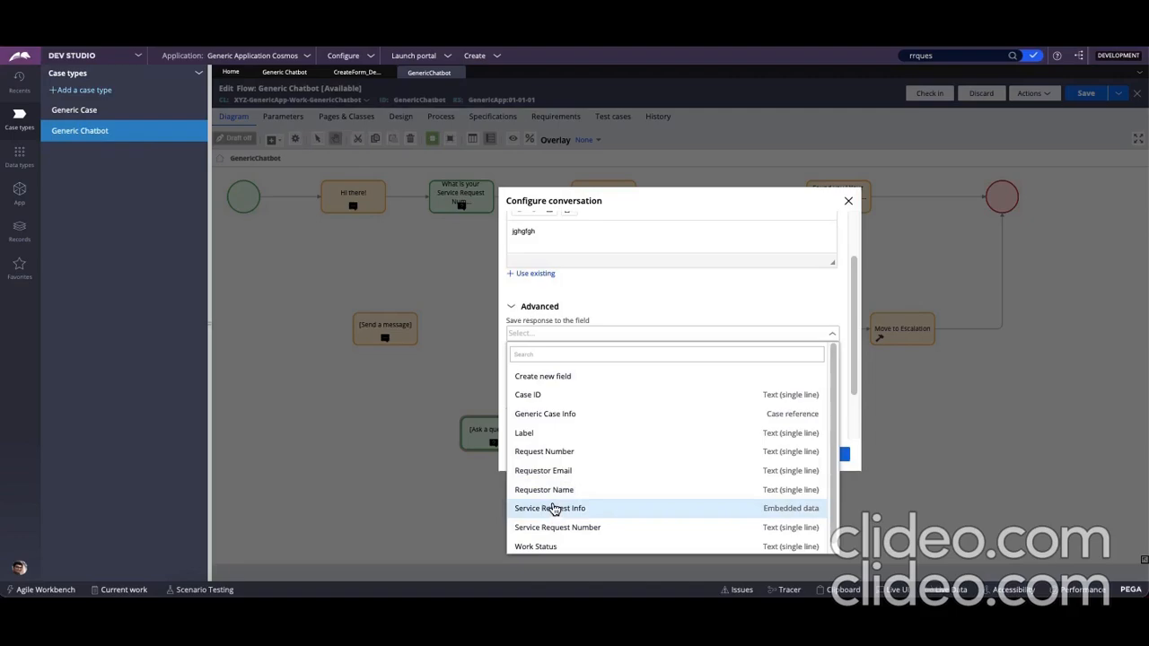
{"action": "left_click", "coordinate": [675, 286]}
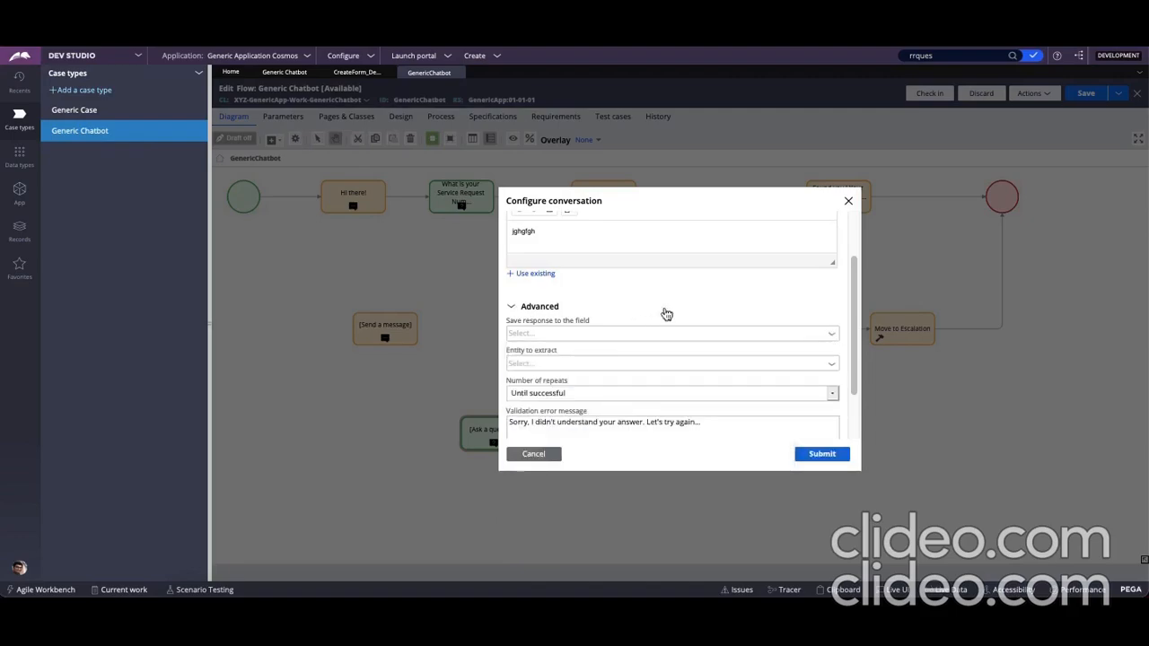
{"action": "left_click", "coordinate": [834, 369]}
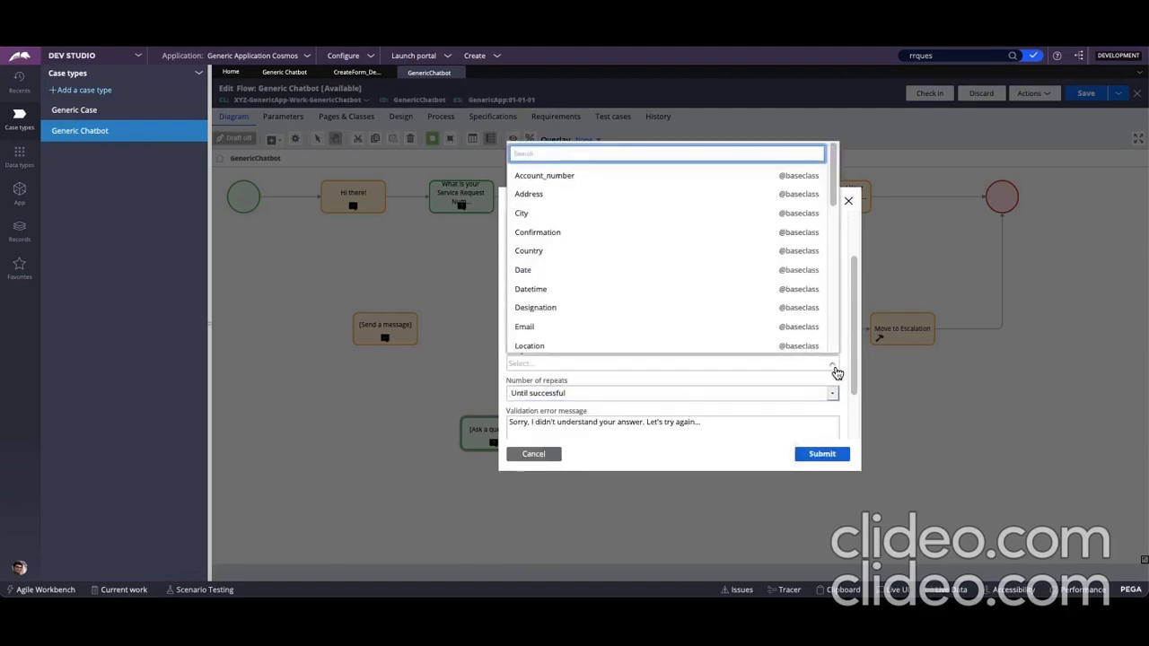
{"action": "left_click", "coordinate": [717, 387]}
Set the question's number of repeats to 3 times
{"action": "left_click", "coordinate": [720, 395]}
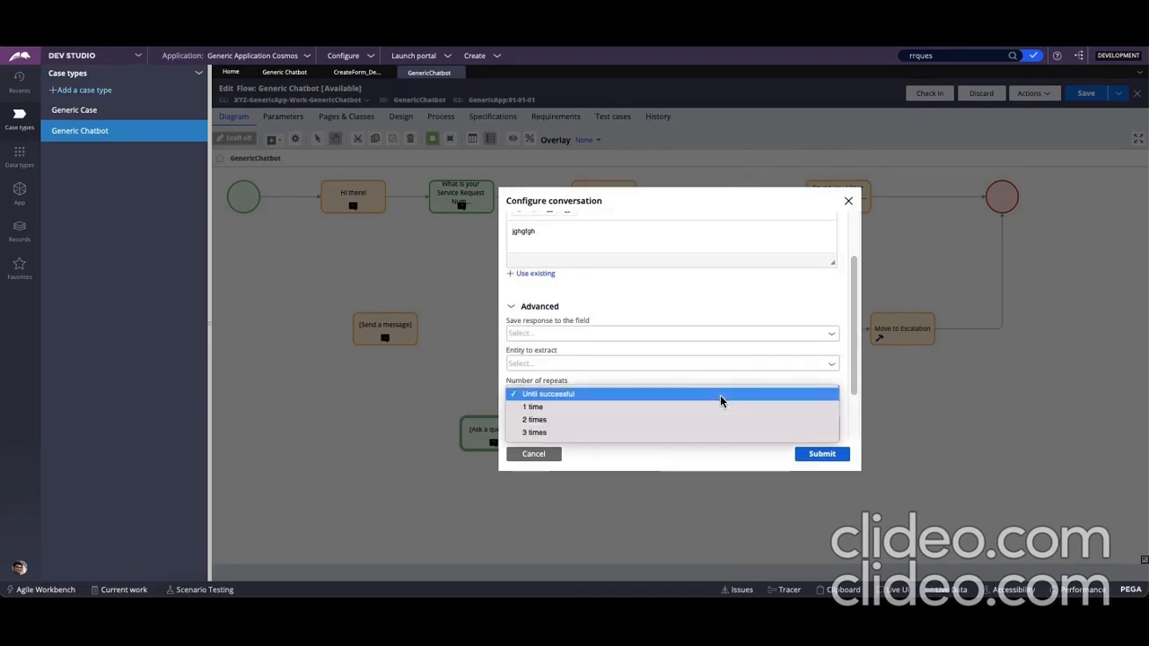
{"action": "left_click", "coordinate": [645, 377]}
{"action": "left_click", "coordinate": [644, 393]}
{"action": "left_click", "coordinate": [628, 433]}
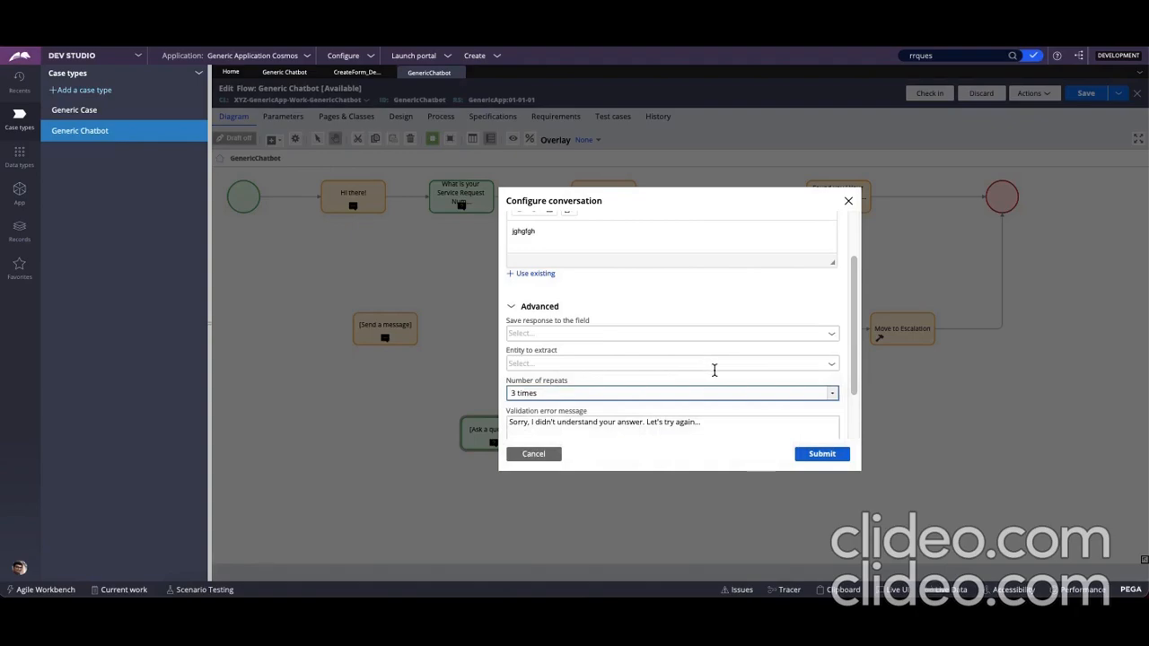
Review the question's validation error message text, and cancel the conversation configuration
{"action": "scroll", "coordinate": [681, 405], "scroll_direction": "down", "scroll_amount": 2}
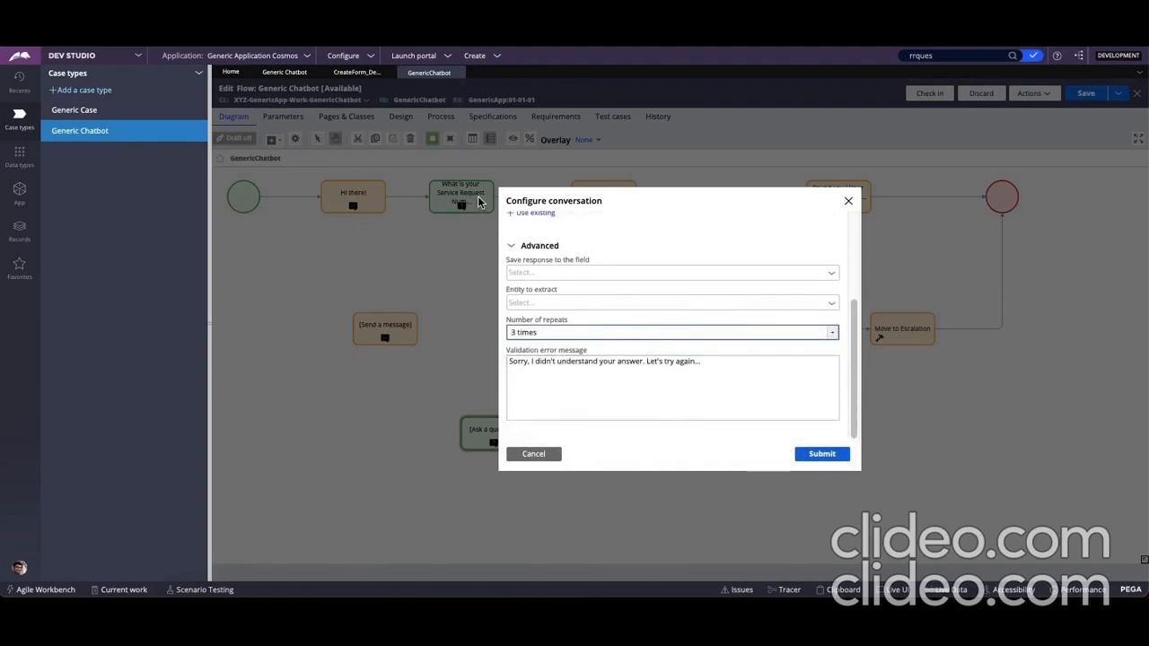
{"action": "left_click", "coordinate": [712, 359]}
{"action": "double_click", "coordinate": [701, 365]}
{"action": "triple_click", "coordinate": [701, 366]}
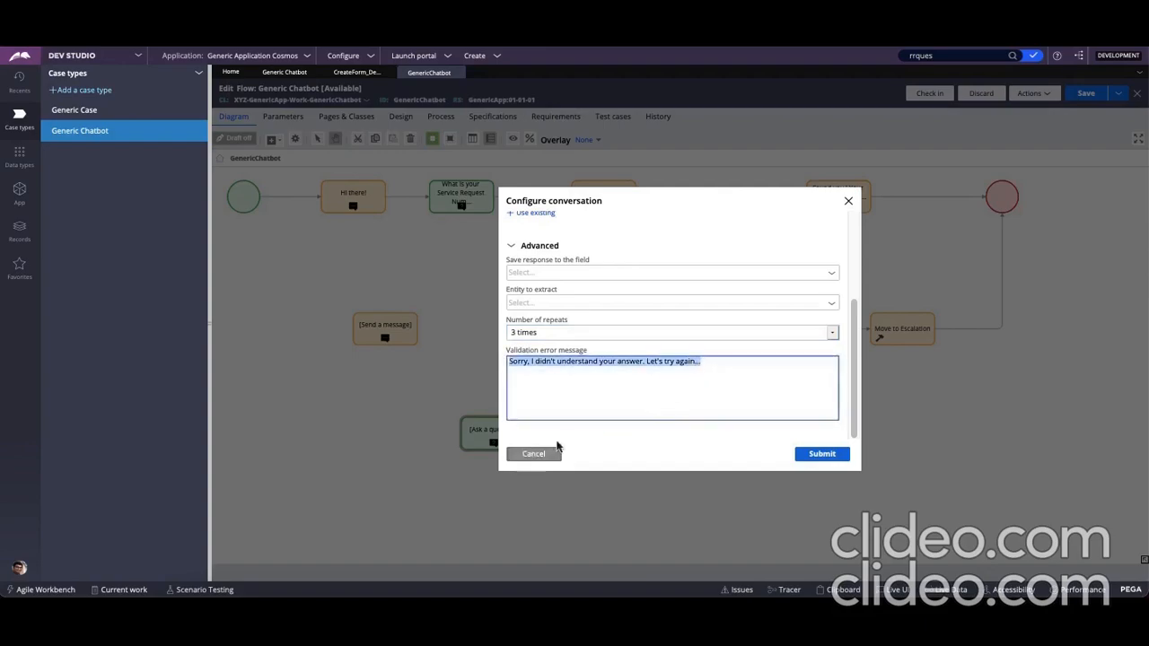
{"action": "left_click", "coordinate": [541, 456]}
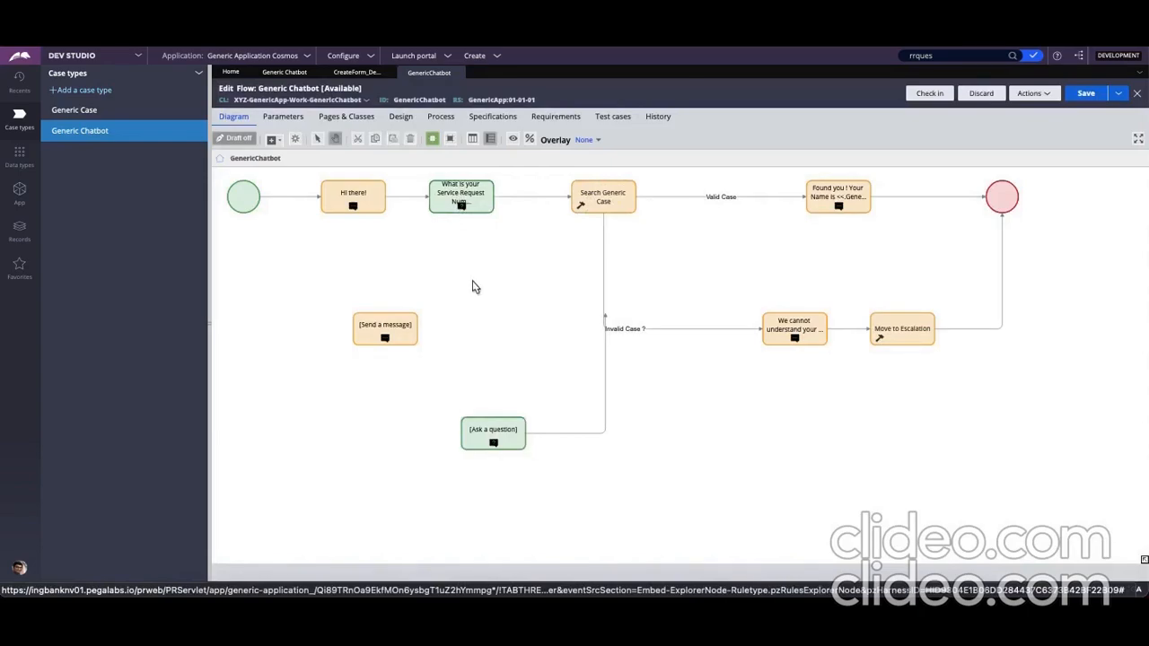
Examine which Automations and other shapes can be added to the flow, without adding any
{"action": "right_click", "coordinate": [475, 285]}
{"action": "mouse_move", "coordinate": [538, 298]}
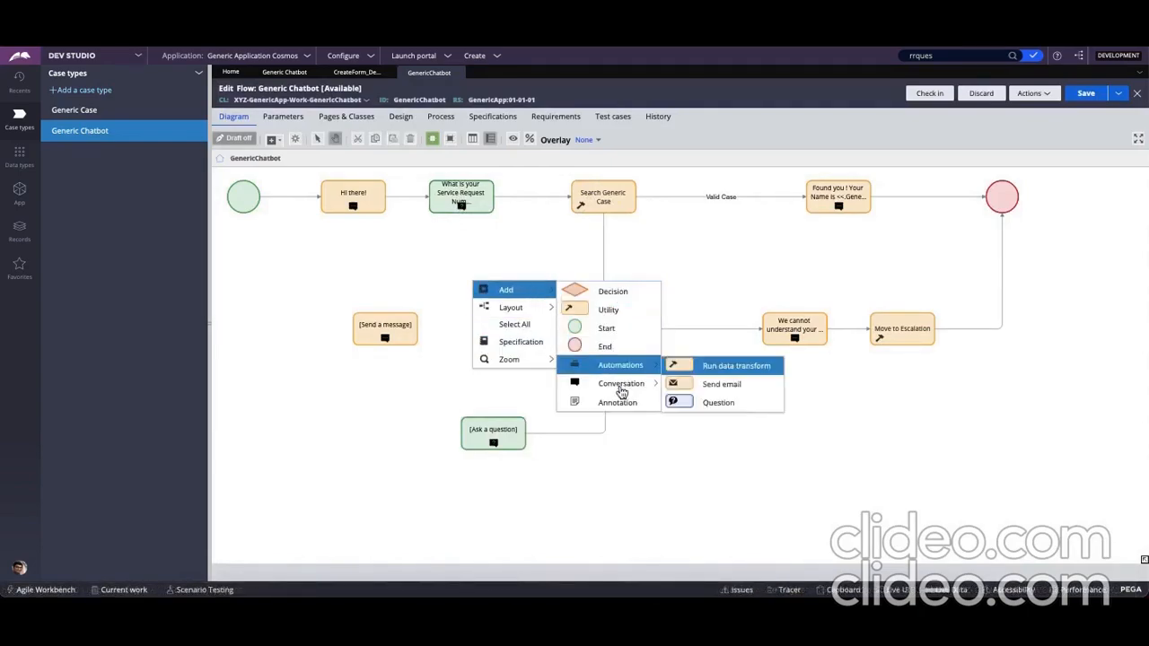
{"action": "mouse_move", "coordinate": [636, 388]}
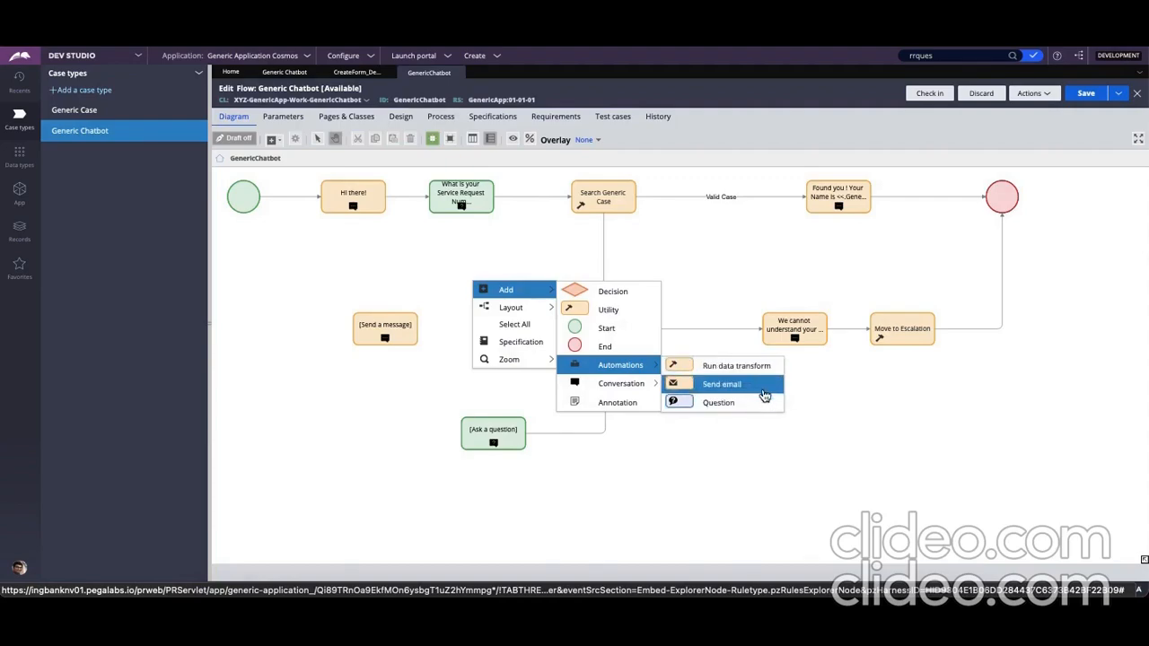
{"action": "left_click", "coordinate": [883, 444]}
Delete the trial Ask a question and Send a message shapes from the flow diagram
{"action": "right_click", "coordinate": [501, 441]}
{"action": "left_click", "coordinate": [536, 499]}
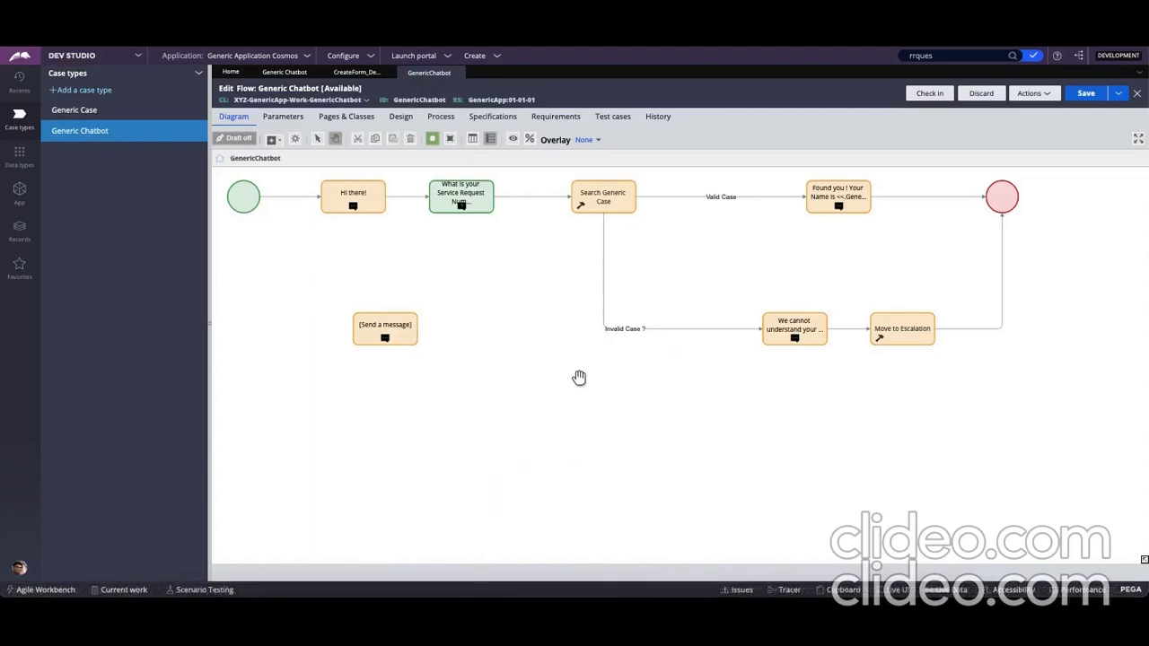
{"action": "right_click", "coordinate": [386, 338]}
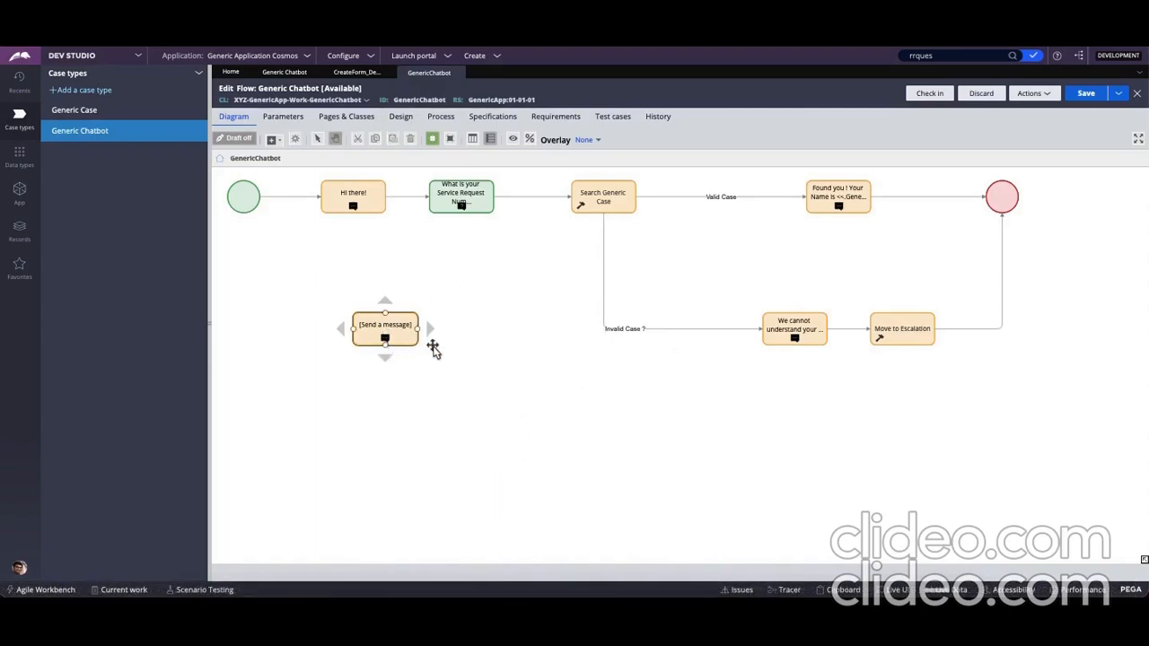
{"action": "left_click", "coordinate": [445, 397]}
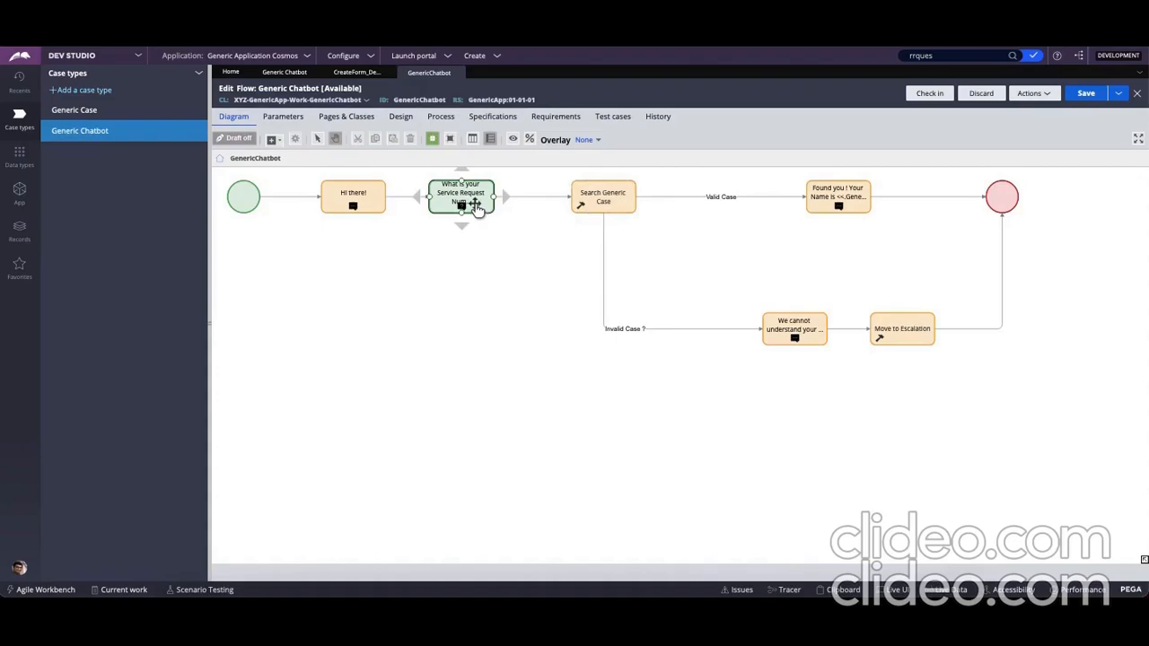
Check the options of the Search Generic Case utility, and open the ShowUserName paragraph rule used by the "Found you !" message
{"action": "right_click", "coordinate": [624, 193]}
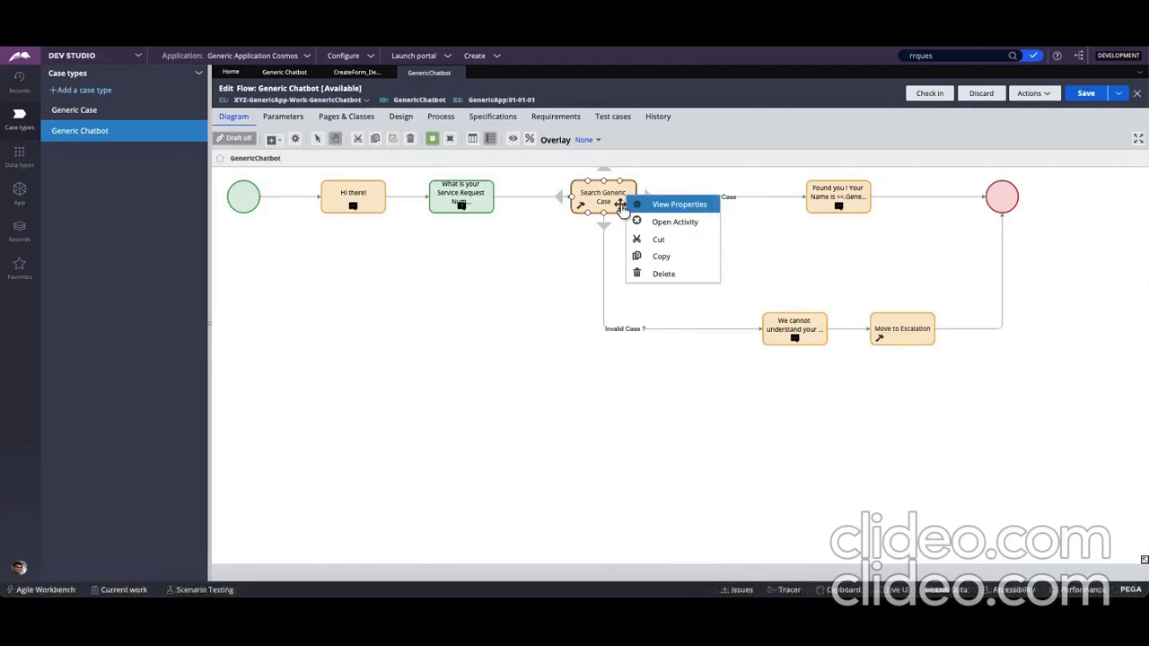
{"action": "left_click", "coordinate": [515, 352]}
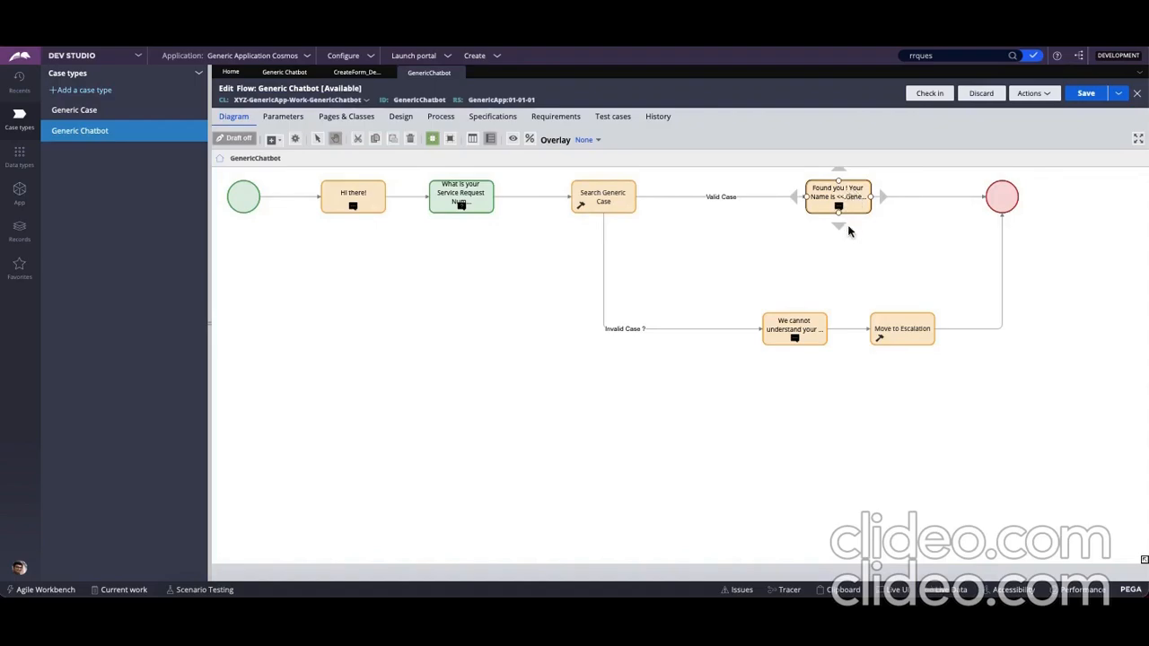
{"action": "double_click", "coordinate": [851, 197]}
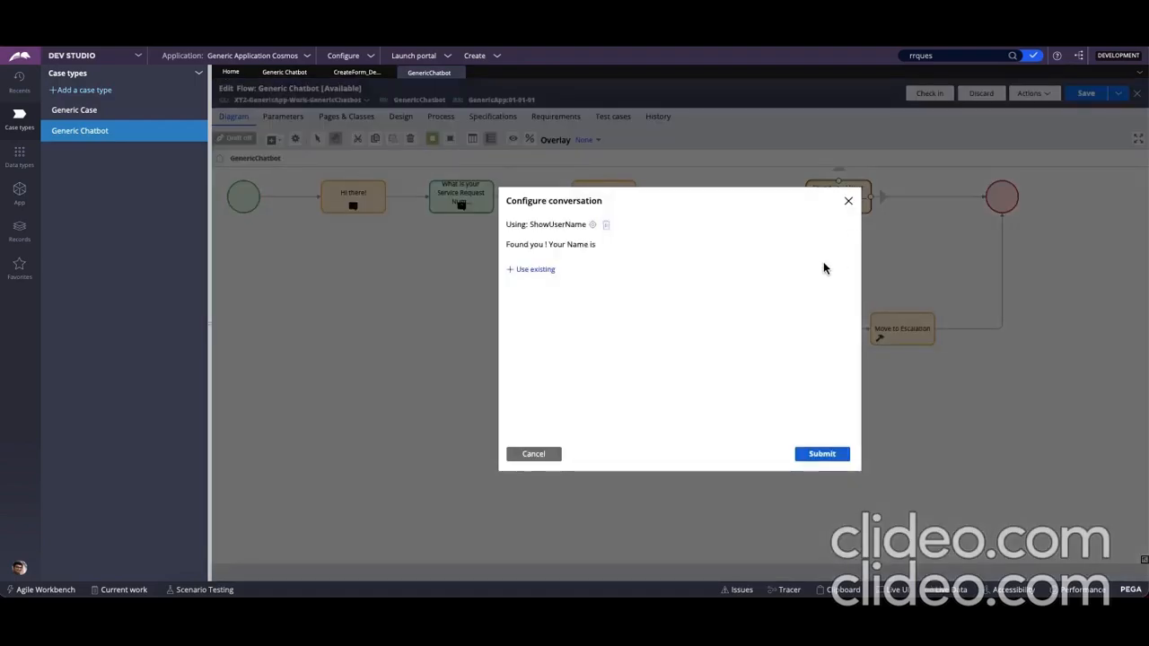
{"action": "left_click", "coordinate": [592, 227]}
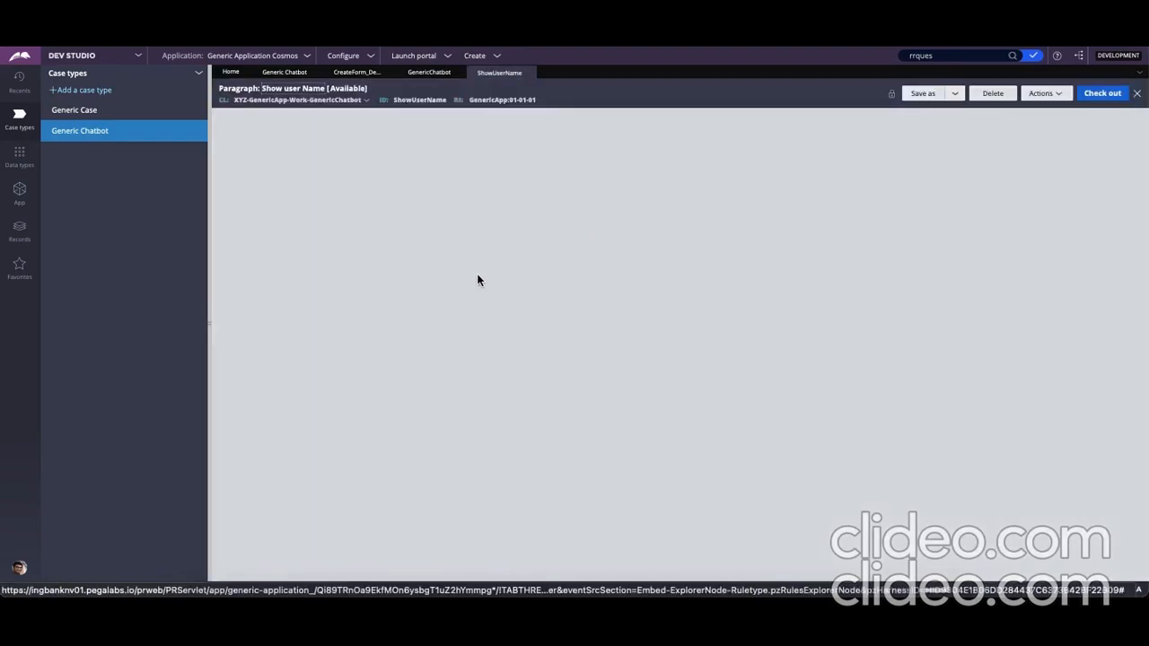
Review the ShowUserName paragraph's message text, close the rule discarding any unsaved changes, and close the conversation configuration
{"action": "triple_click", "coordinate": [455, 174]}
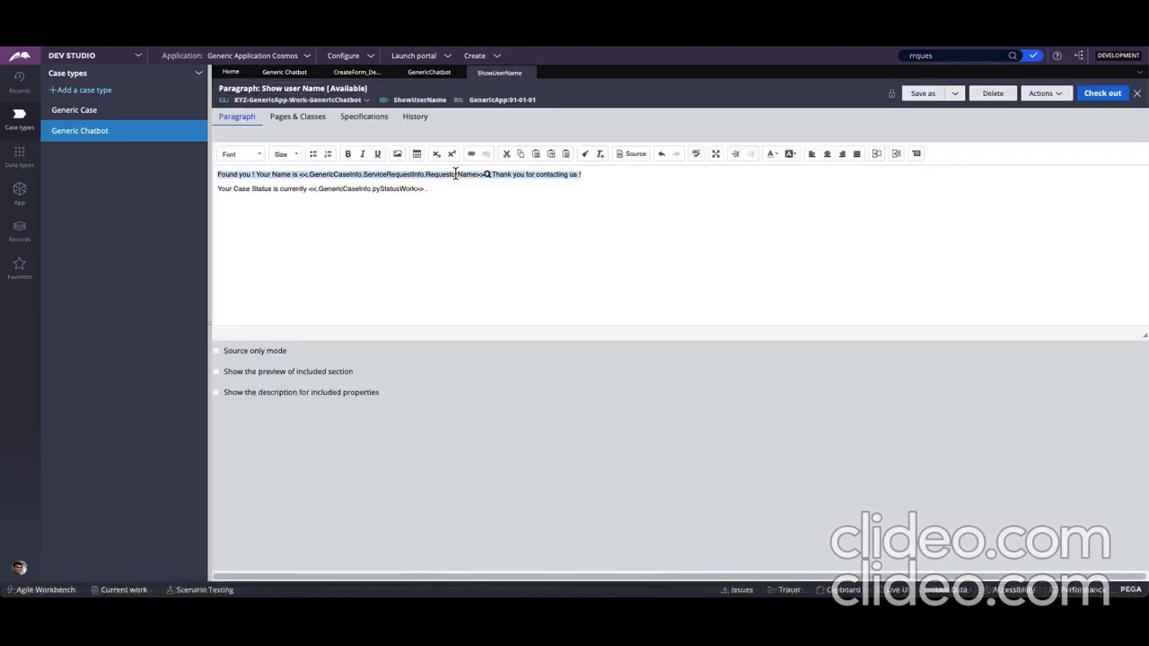
{"action": "left_click", "coordinate": [536, 72]}
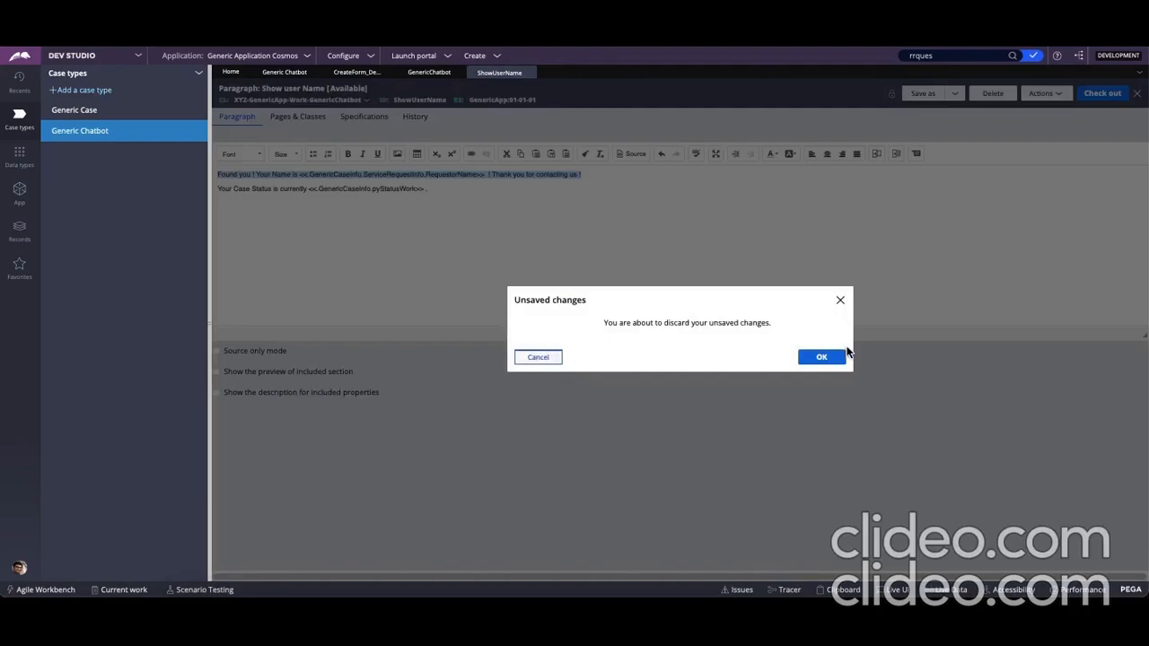
{"action": "left_click", "coordinate": [820, 357]}
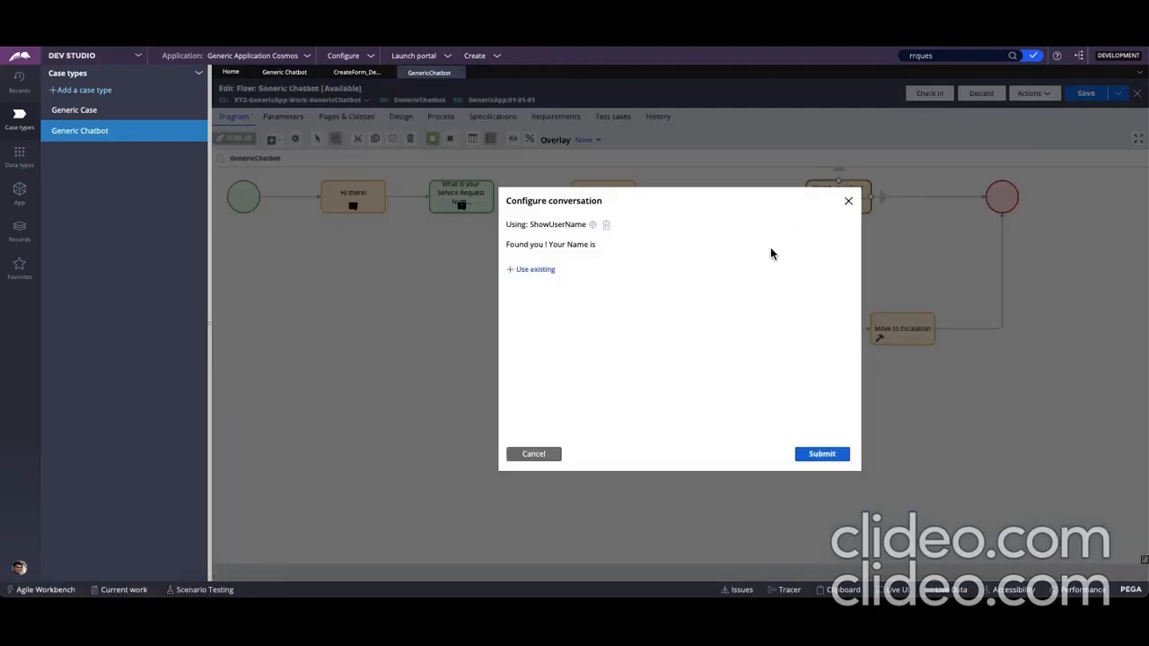
{"action": "left_click", "coordinate": [848, 200]}
Inspect the "Invalid Case ?" connector from Search Generic Case and the "We cannot understand your ..." message it leads to
{"action": "left_click", "coordinate": [604, 234]}
{"action": "right_click", "coordinate": [604, 233]}
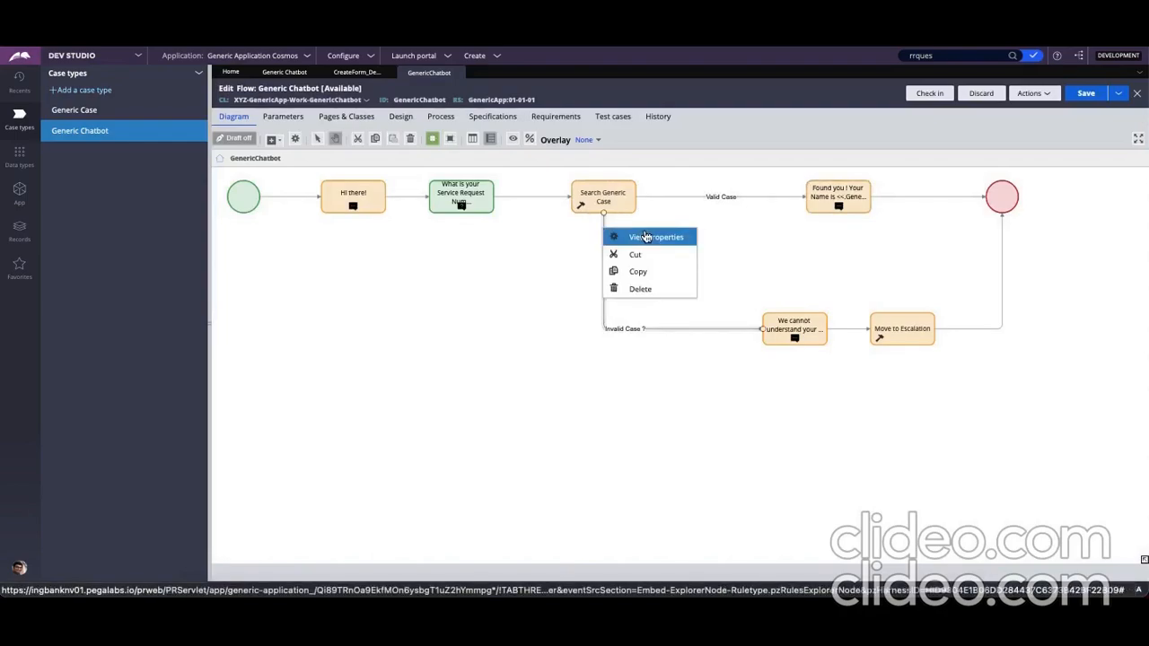
{"action": "left_click", "coordinate": [515, 441]}
{"action": "left_click", "coordinate": [794, 344]}
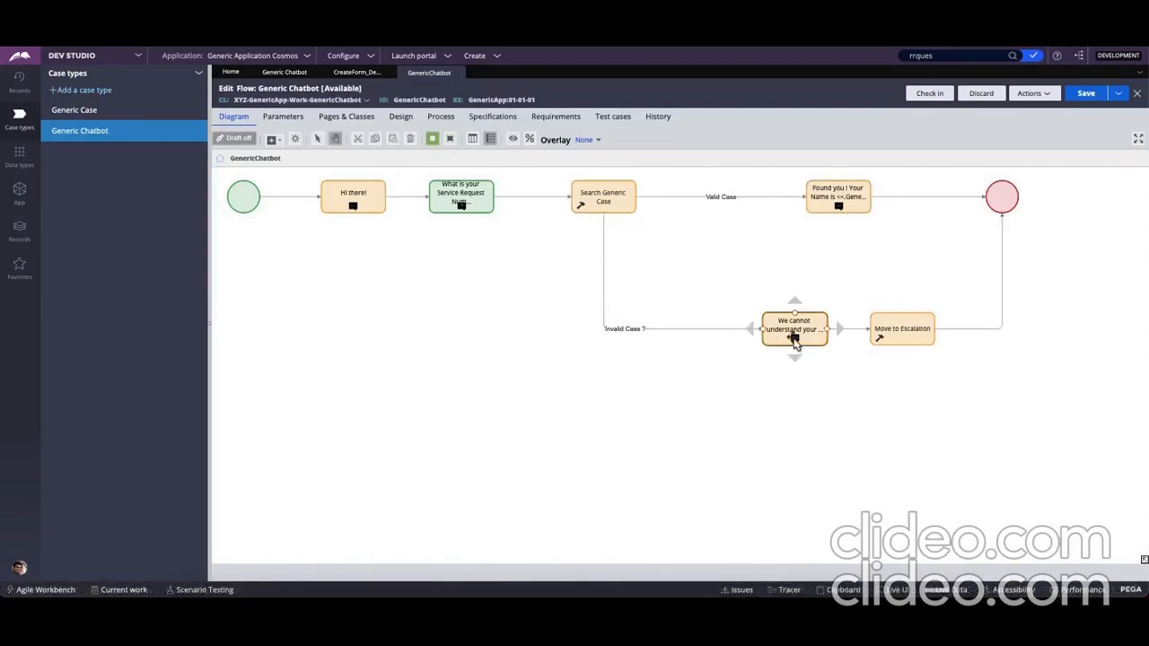
Review the rule and ChangeToStage parameter in the Move to Escalation utility's properties, and cancel without changes
{"action": "right_click", "coordinate": [903, 337]}
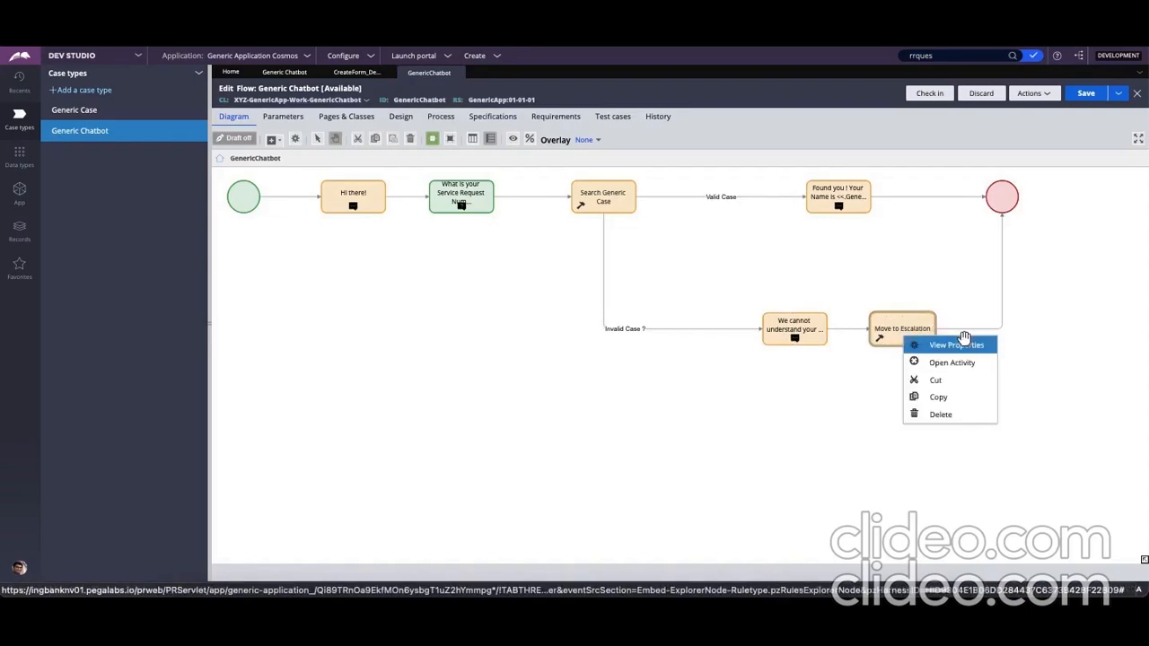
{"action": "left_click", "coordinate": [956, 346]}
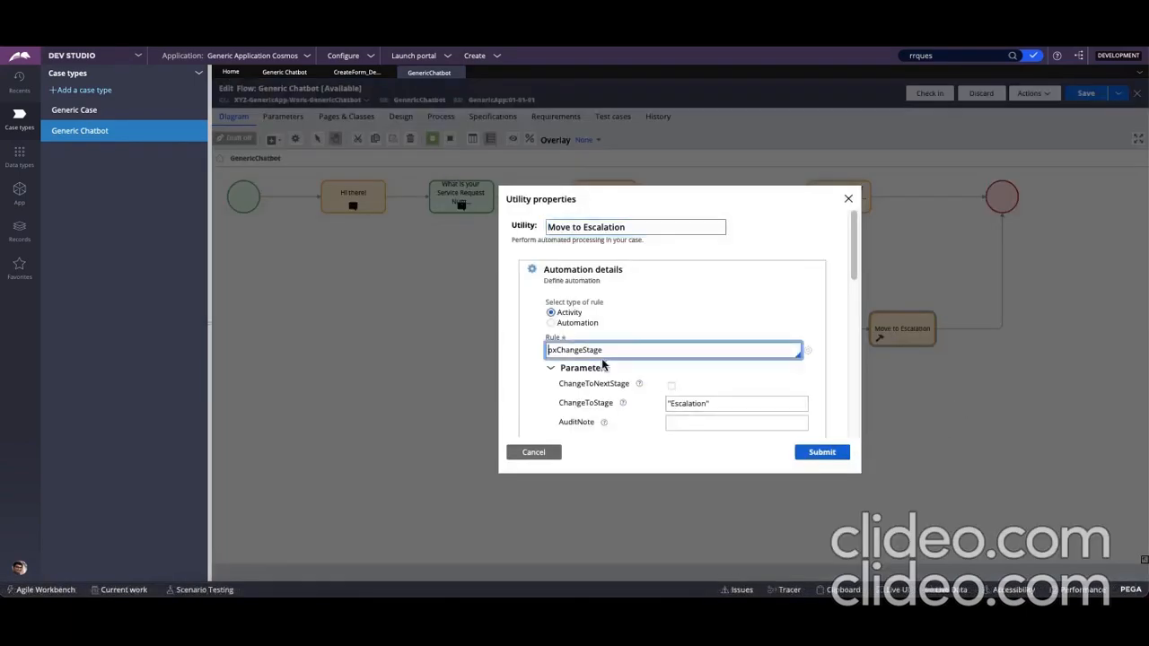
{"action": "double_click", "coordinate": [609, 349]}
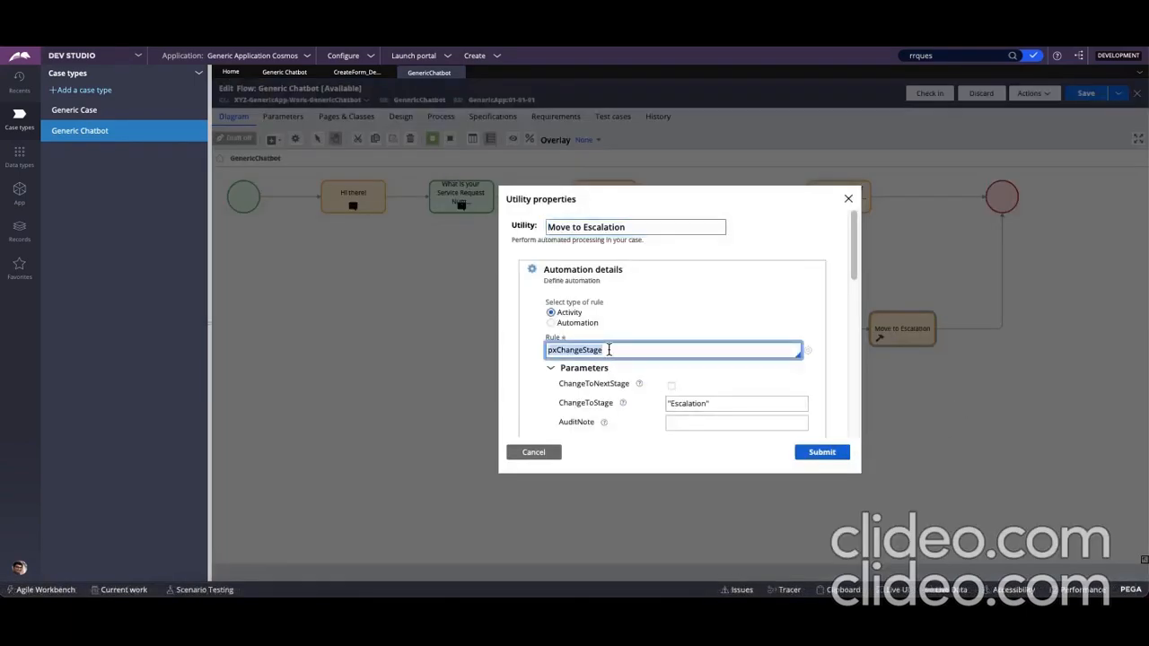
{"action": "triple_click", "coordinate": [720, 406]}
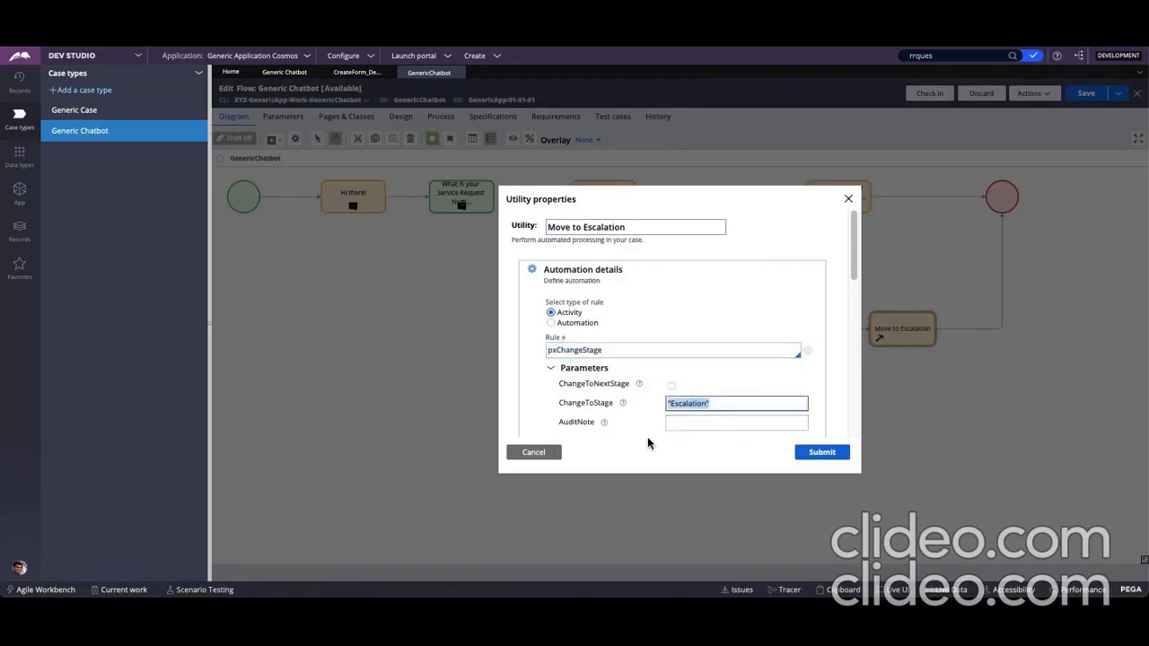
{"action": "triple_click", "coordinate": [698, 402]}
{"action": "left_click", "coordinate": [549, 454]}
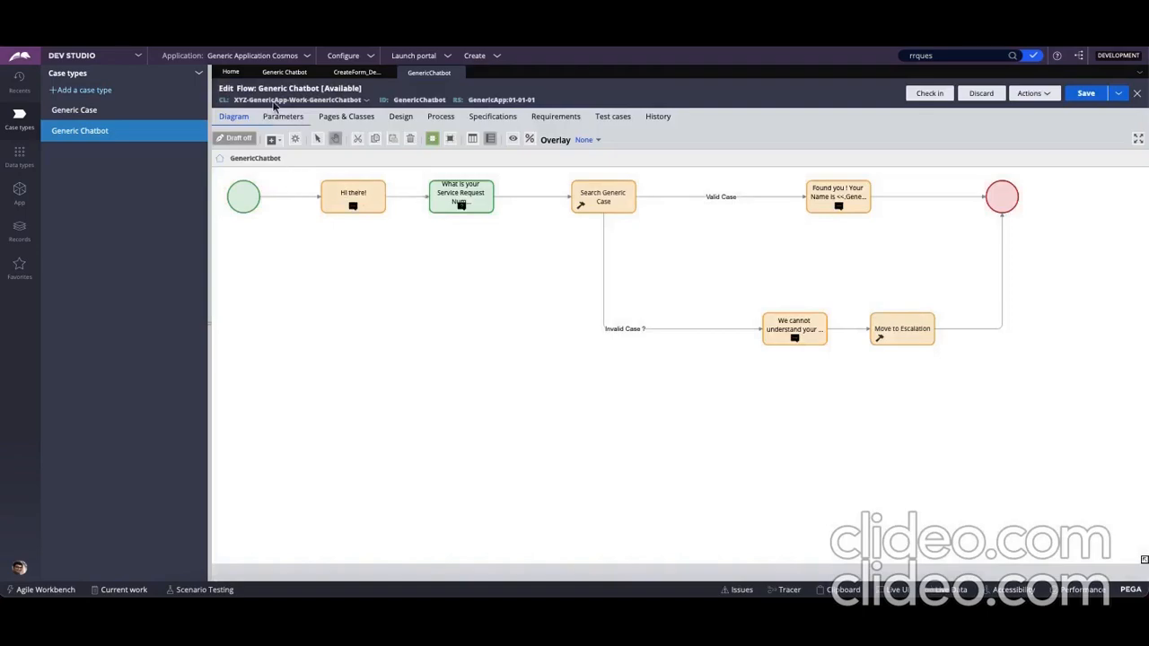
Inspect the Escalation stage in the Generic Chatbot life cycle and open the process of its Manager Escalation step
{"action": "left_click", "coordinate": [282, 72]}
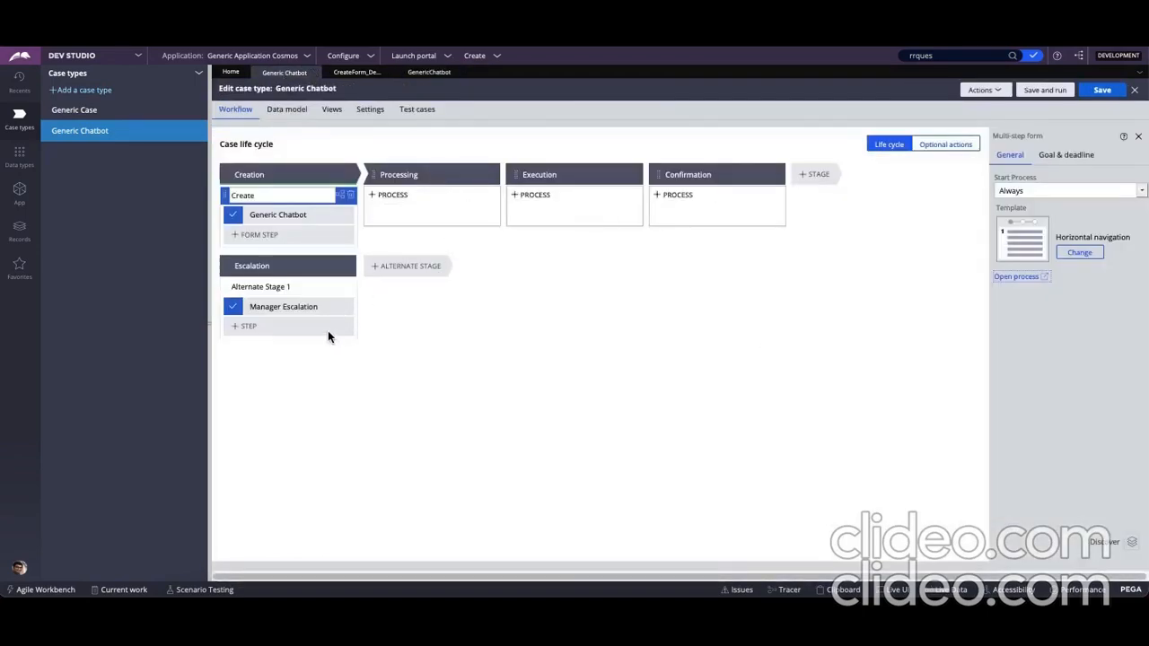
{"action": "left_click", "coordinate": [278, 265]}
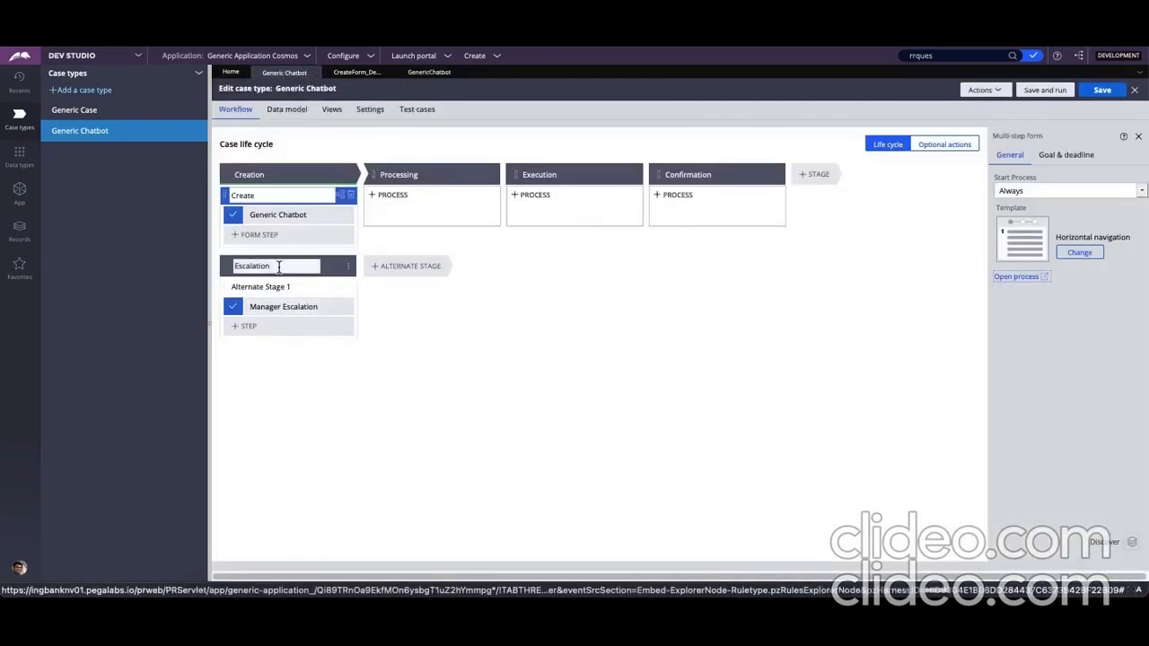
{"action": "left_click", "coordinate": [300, 307]}
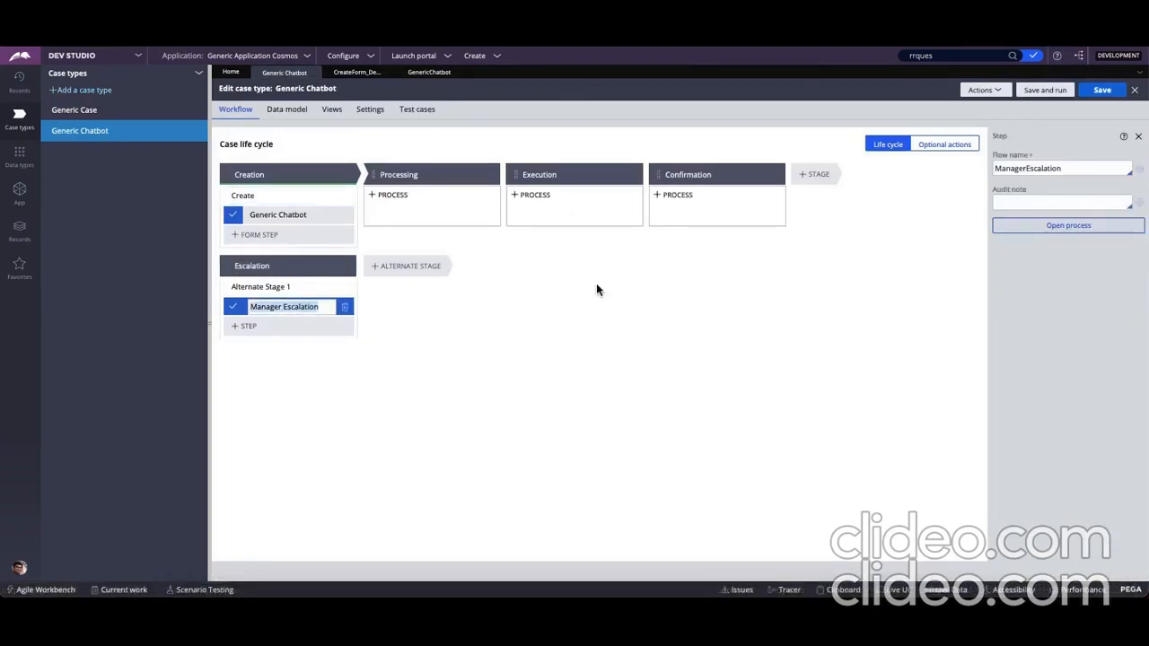
{"action": "left_click", "coordinate": [1040, 226]}
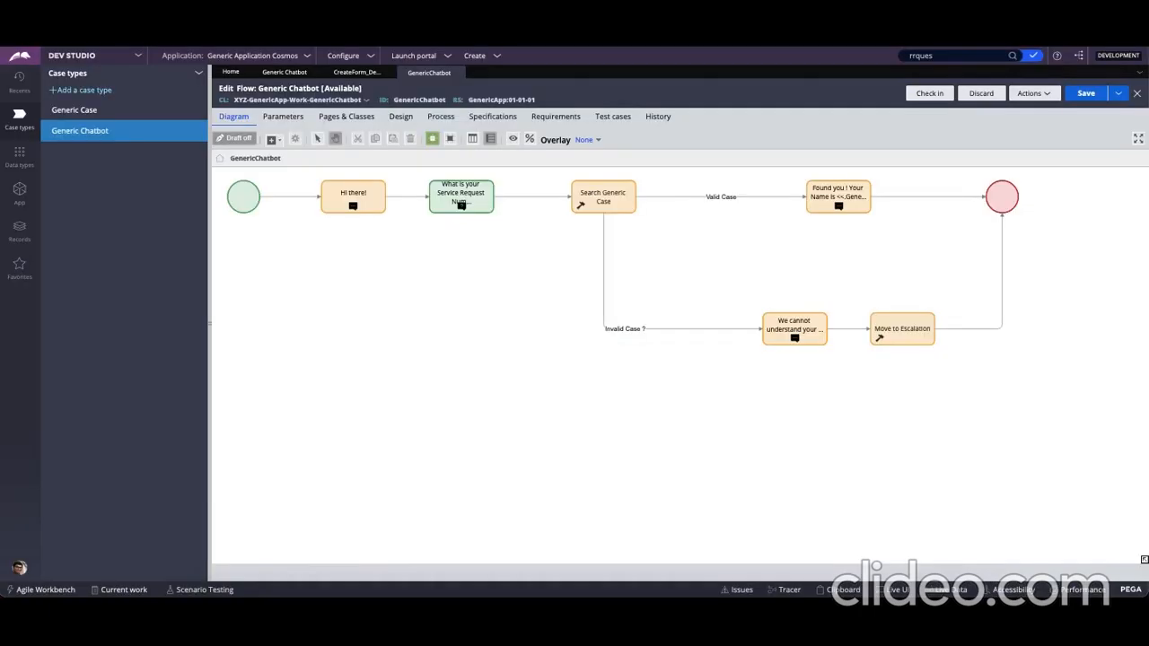
Close the CreateForm_Default and GenericChatbot flow rules, discarding the unsaved changes
{"action": "left_click", "coordinate": [389, 72]}
{"action": "left_click", "coordinate": [384, 74]}
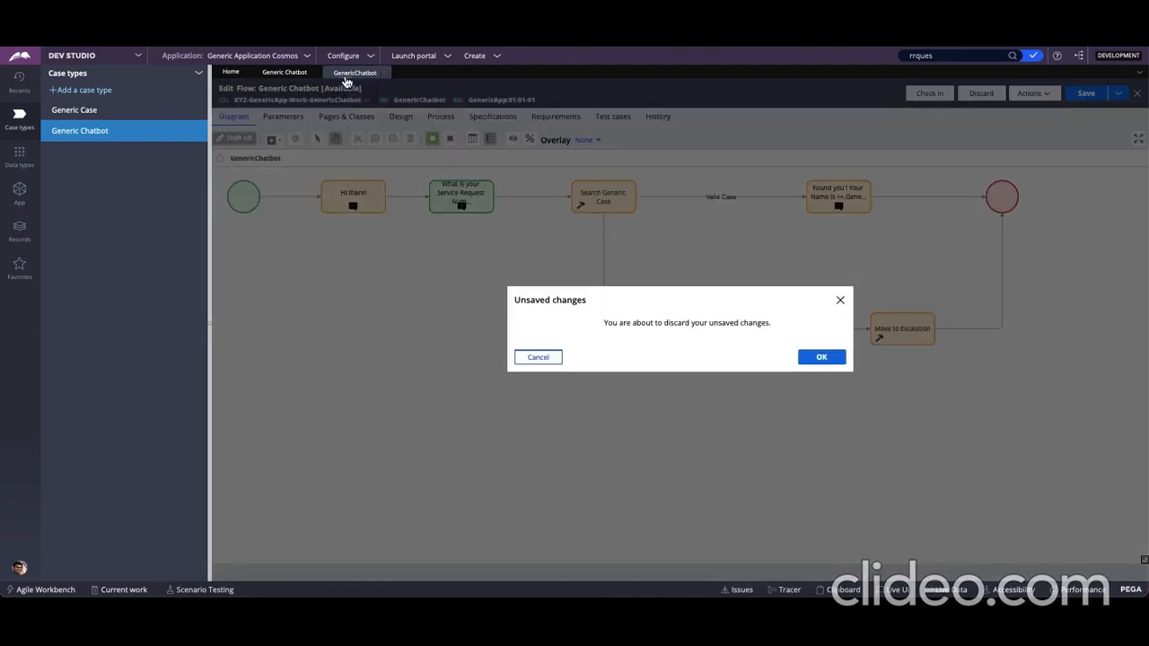
{"action": "left_click", "coordinate": [832, 357]}
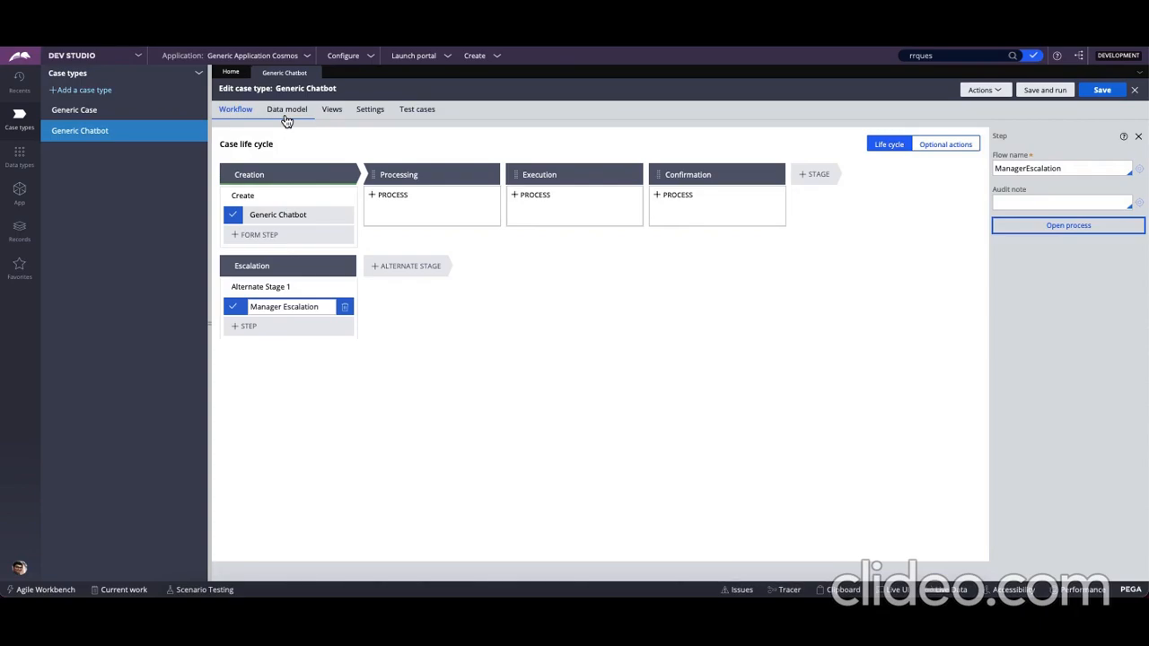
Examine the field types available for a new field in the Generic Chatbot data model, such as Case reference, without adding one
{"action": "left_click", "coordinate": [286, 111]}
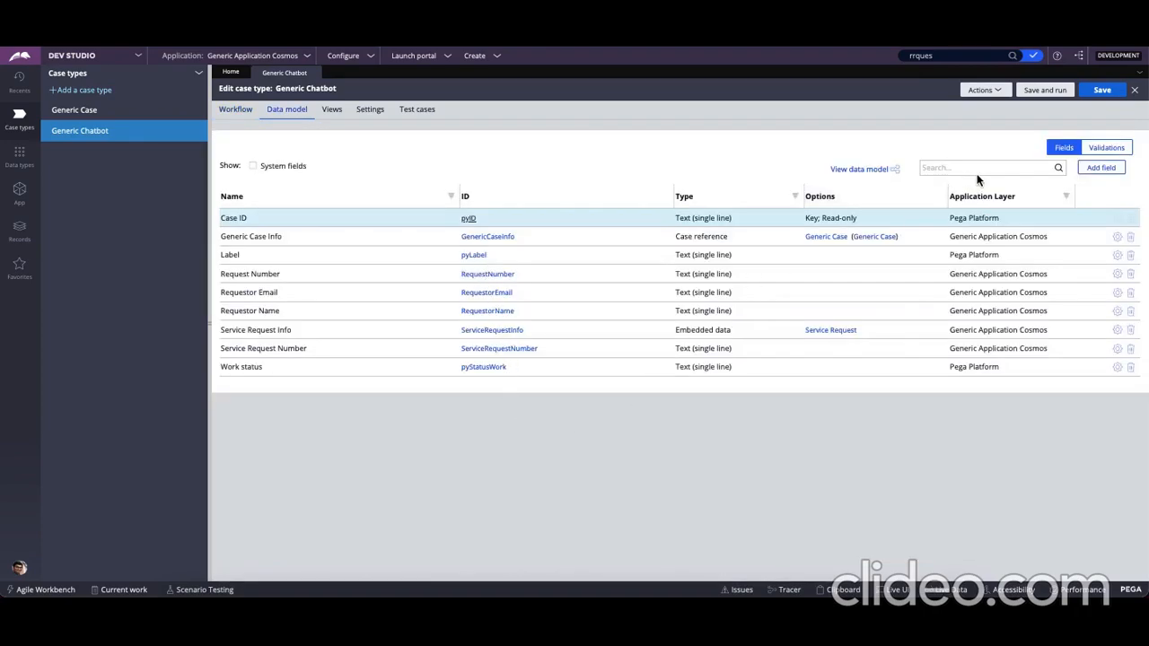
{"action": "left_click", "coordinate": [1102, 169]}
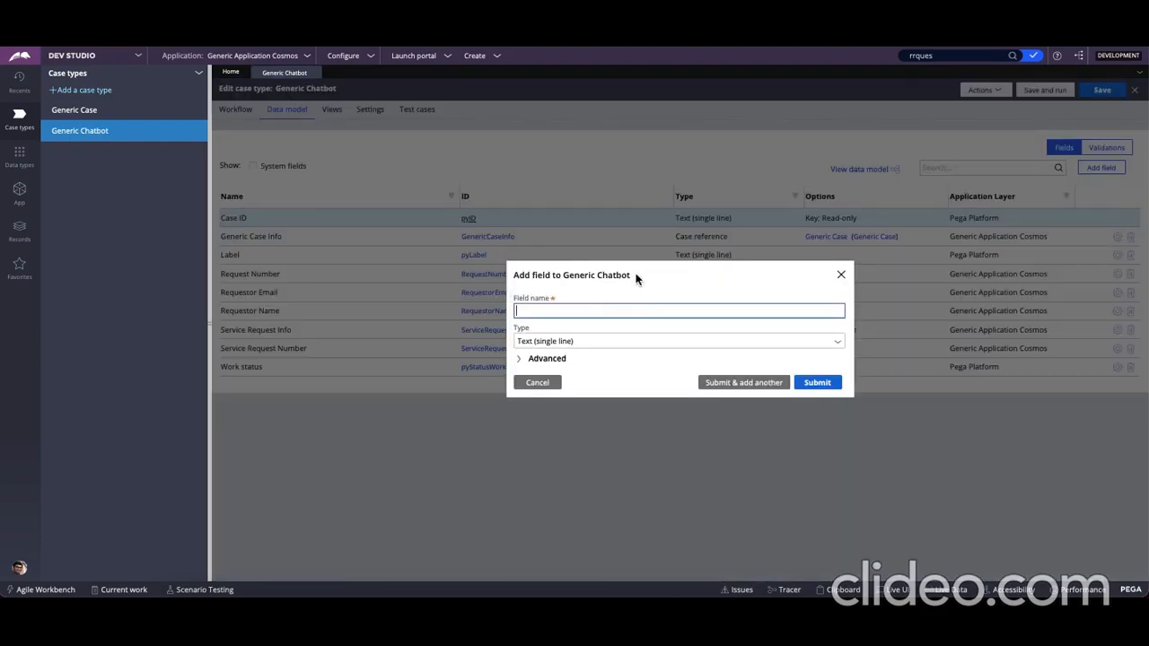
{"action": "left_click", "coordinate": [807, 382]}
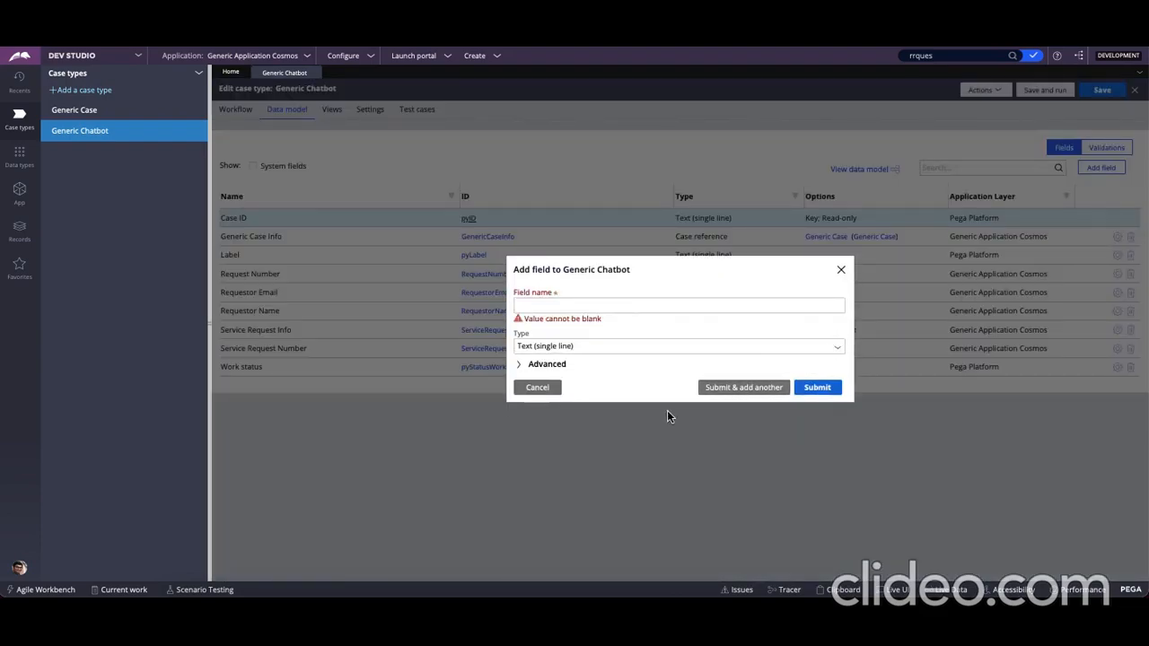
{"action": "left_click", "coordinate": [836, 348]}
{"action": "scroll", "coordinate": [713, 500], "scroll_direction": "down", "scroll_amount": 5}
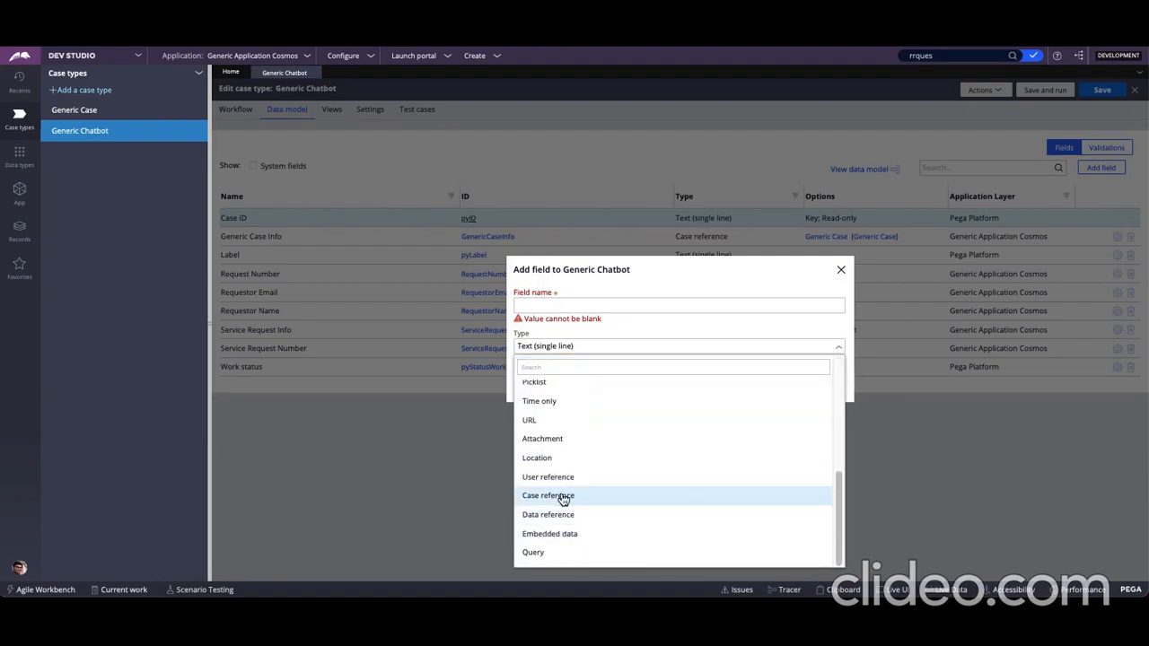
{"action": "left_click", "coordinate": [838, 271]}
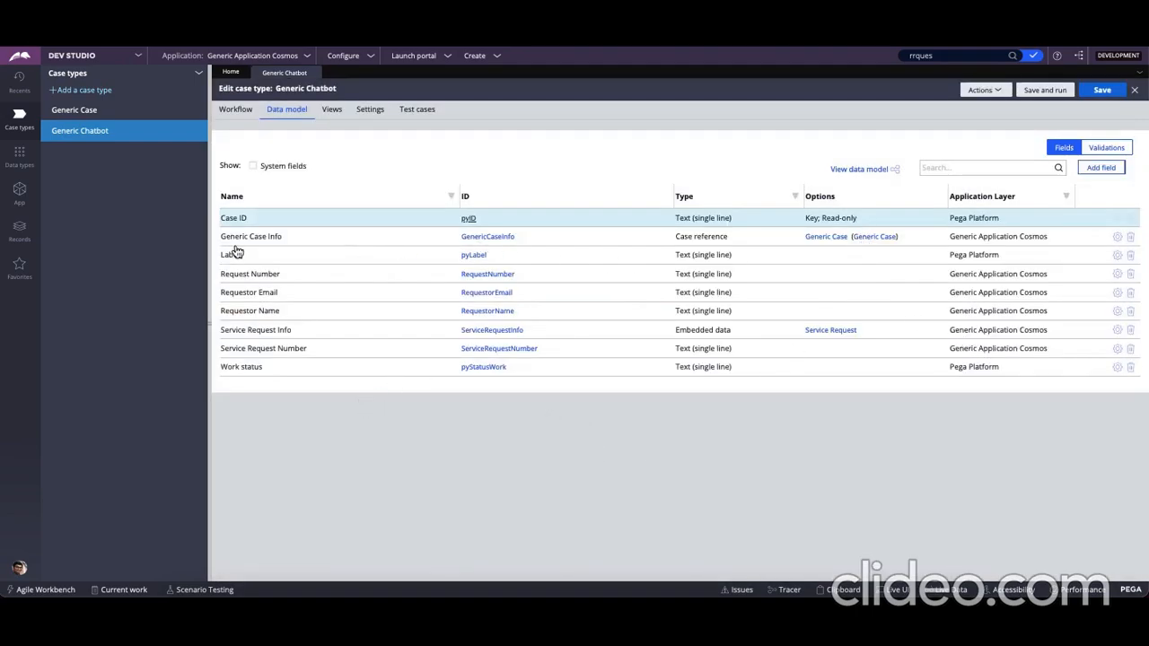
Open the GenericCaseInfo property from the data model and review its data page and pyID parameter
{"action": "left_click", "coordinate": [290, 240]}
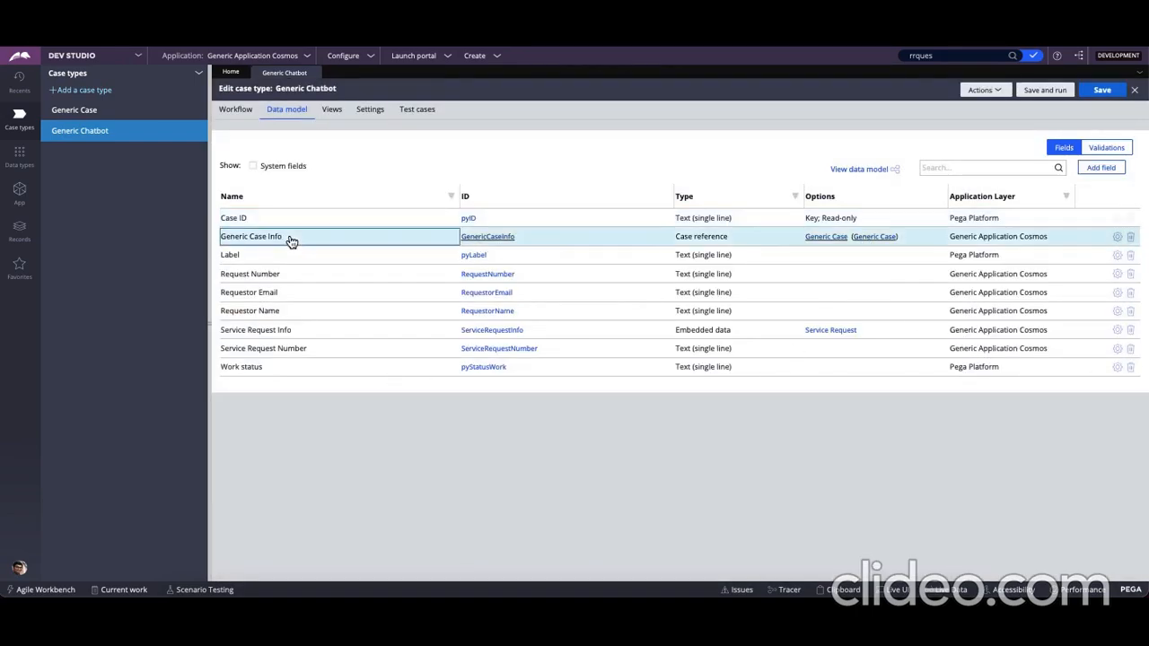
{"action": "left_click", "coordinate": [505, 240]}
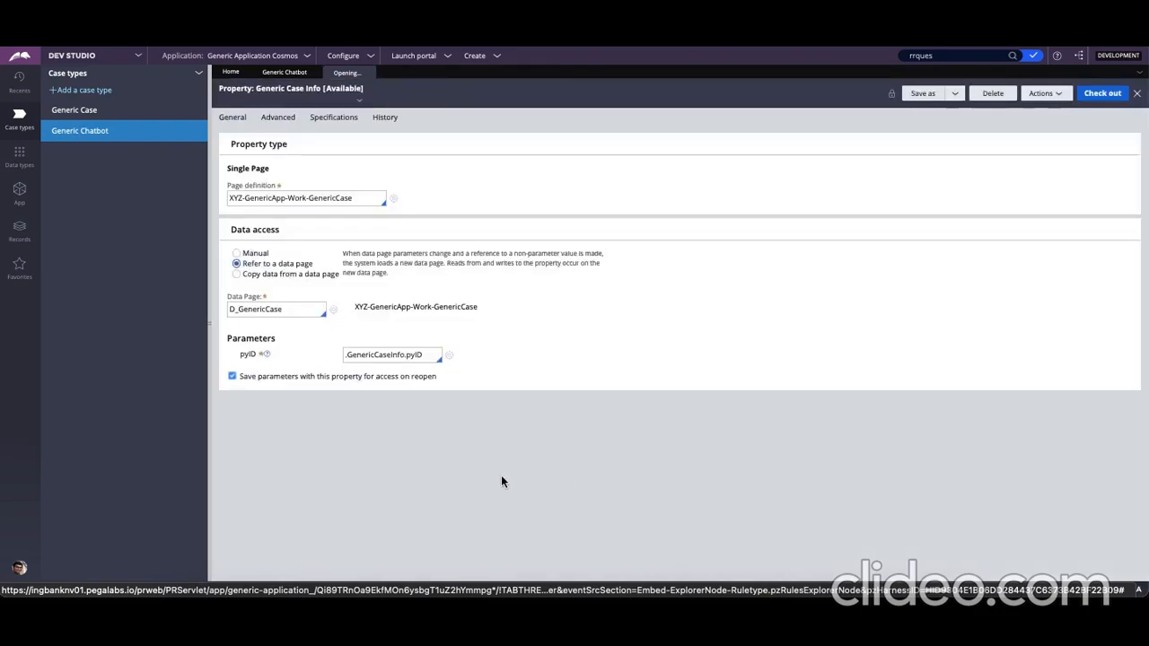
{"action": "left_click", "coordinate": [289, 312]}
{"action": "double_click", "coordinate": [288, 311]}
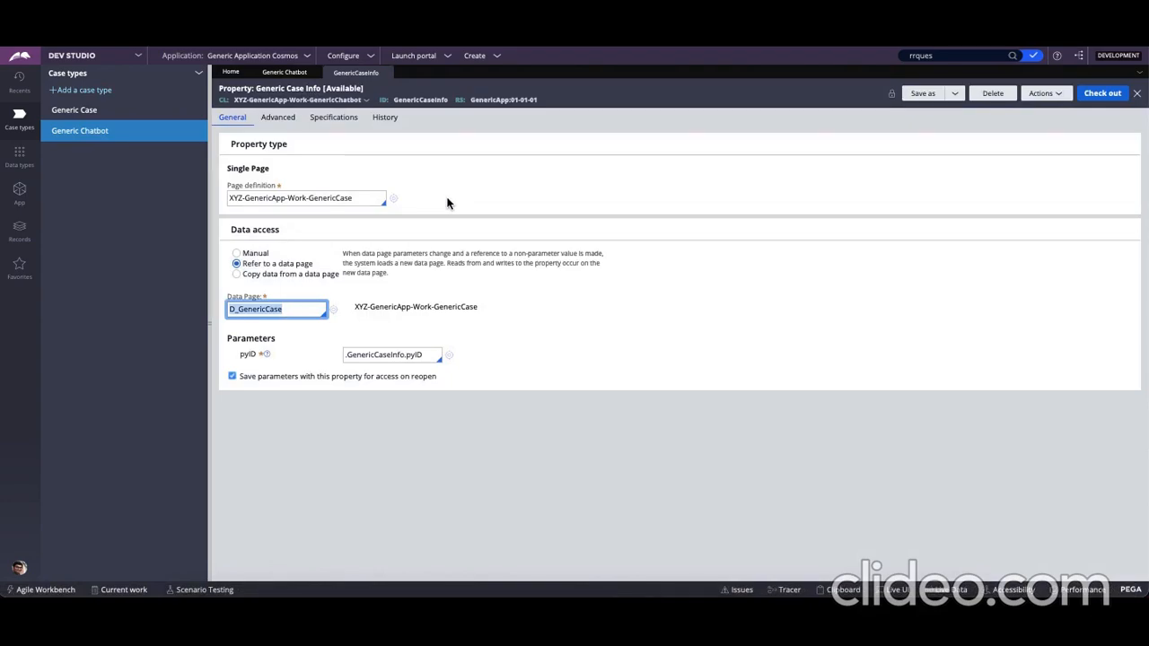
{"action": "double_click", "coordinate": [423, 100]}
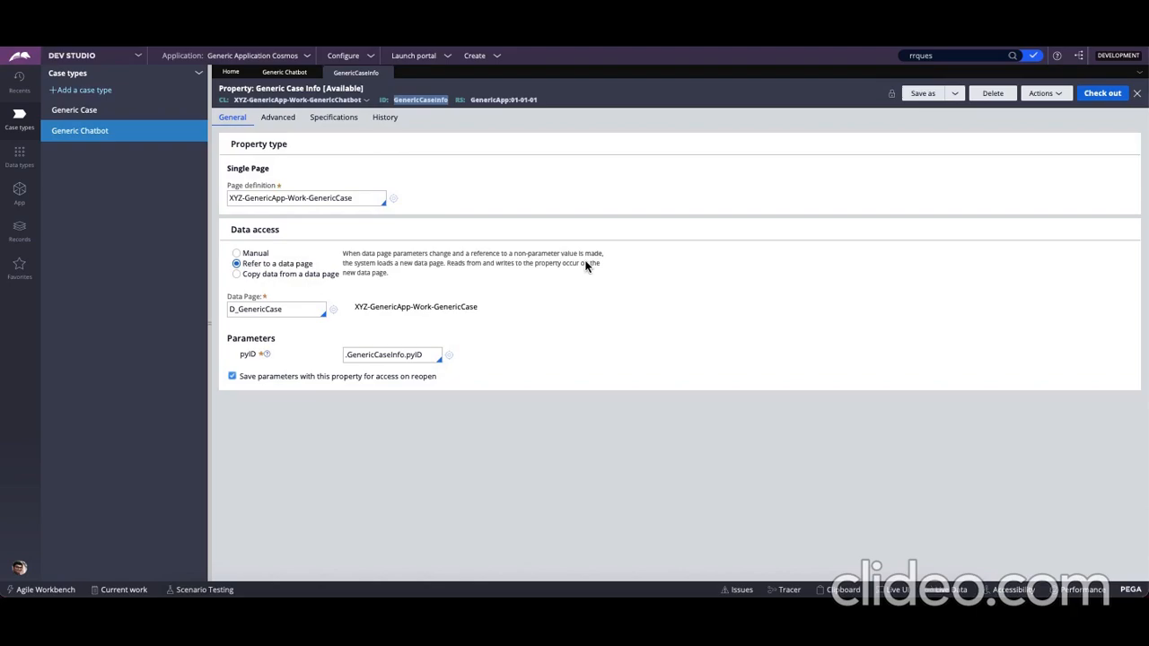
{"action": "triple_click", "coordinate": [376, 353]}
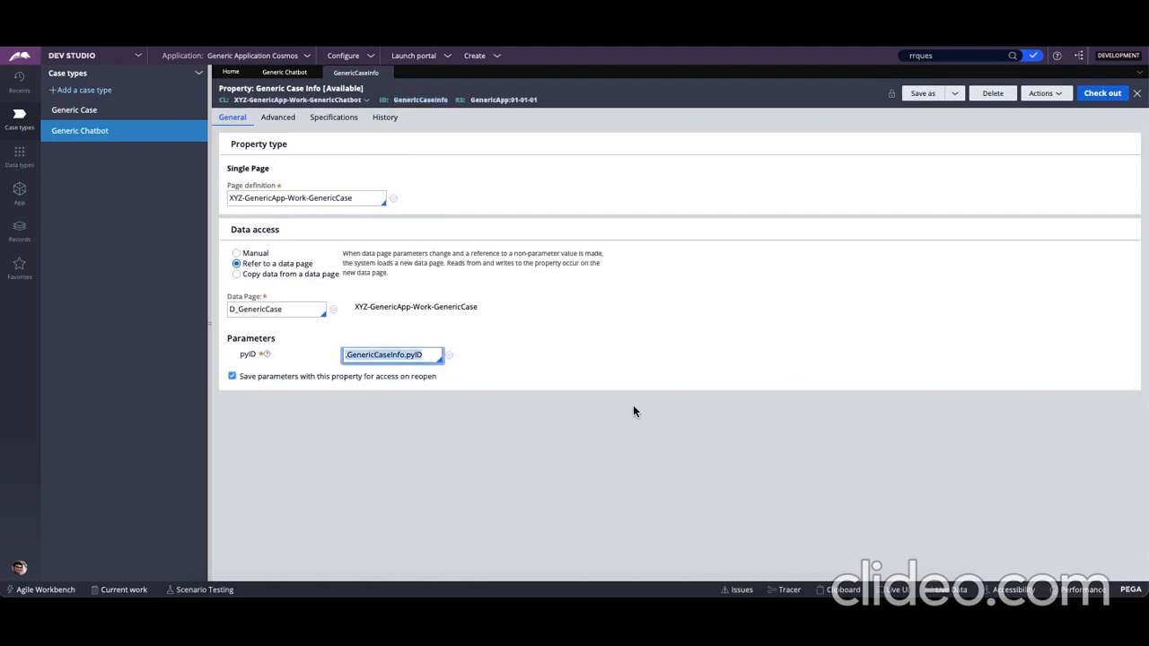
Open the SearchGenericCase activity from the checked-out records
{"action": "left_click", "coordinate": [952, 61]}
{"action": "left_click", "coordinate": [1014, 56]}
{"action": "left_click", "coordinate": [1035, 58]}
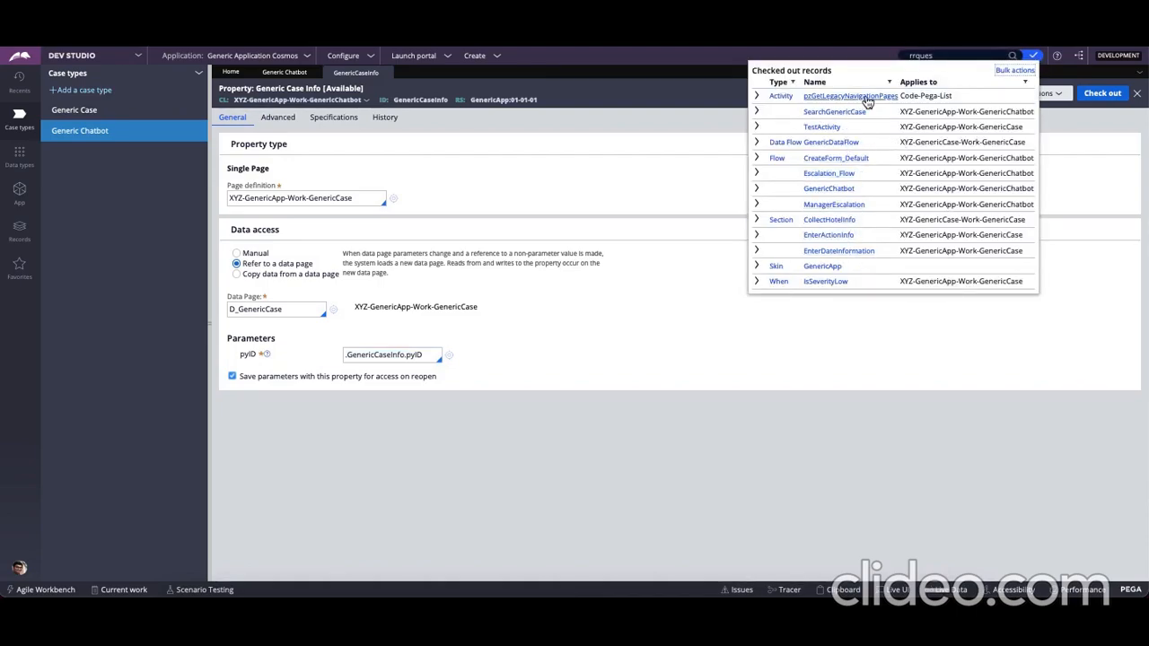
{"action": "left_click", "coordinate": [840, 115]}
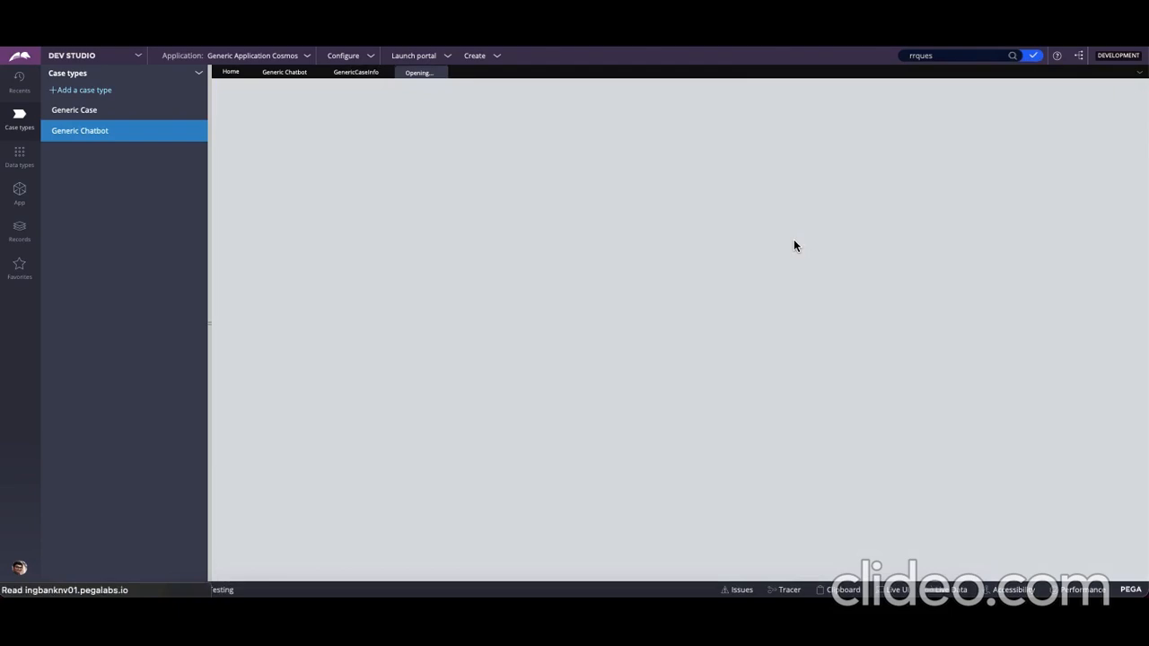
Review the method parameters of the "Set the Generic Case number" step, comparing the target property with its source value
{"action": "left_click", "coordinate": [352, 207]}
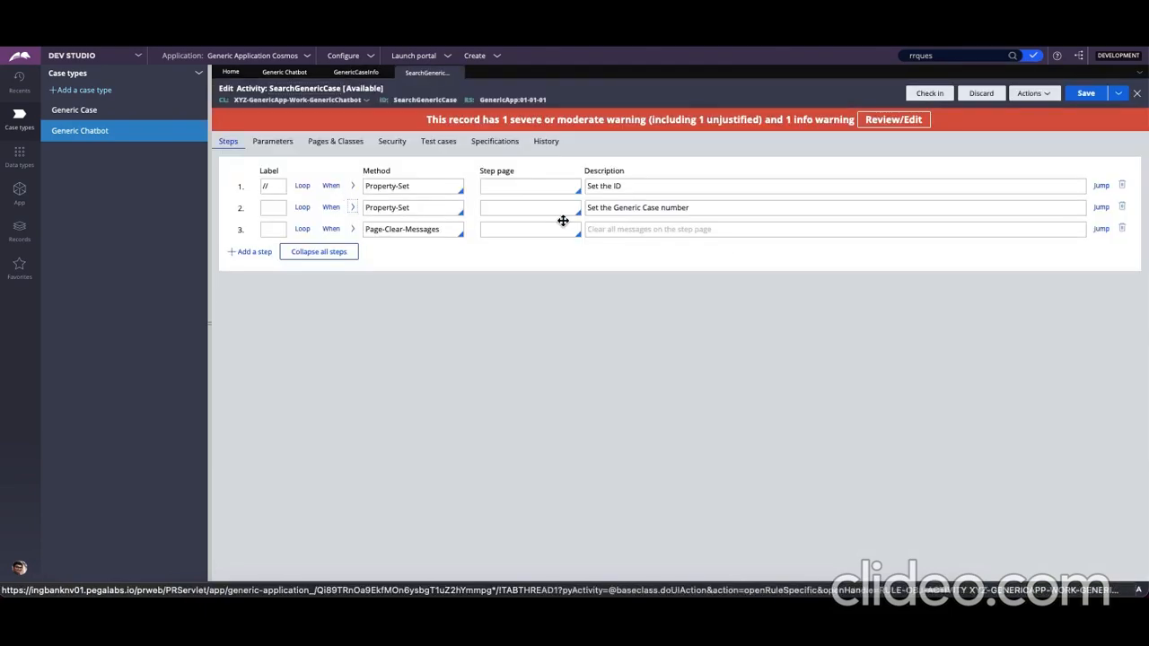
{"action": "left_click", "coordinate": [329, 276]}
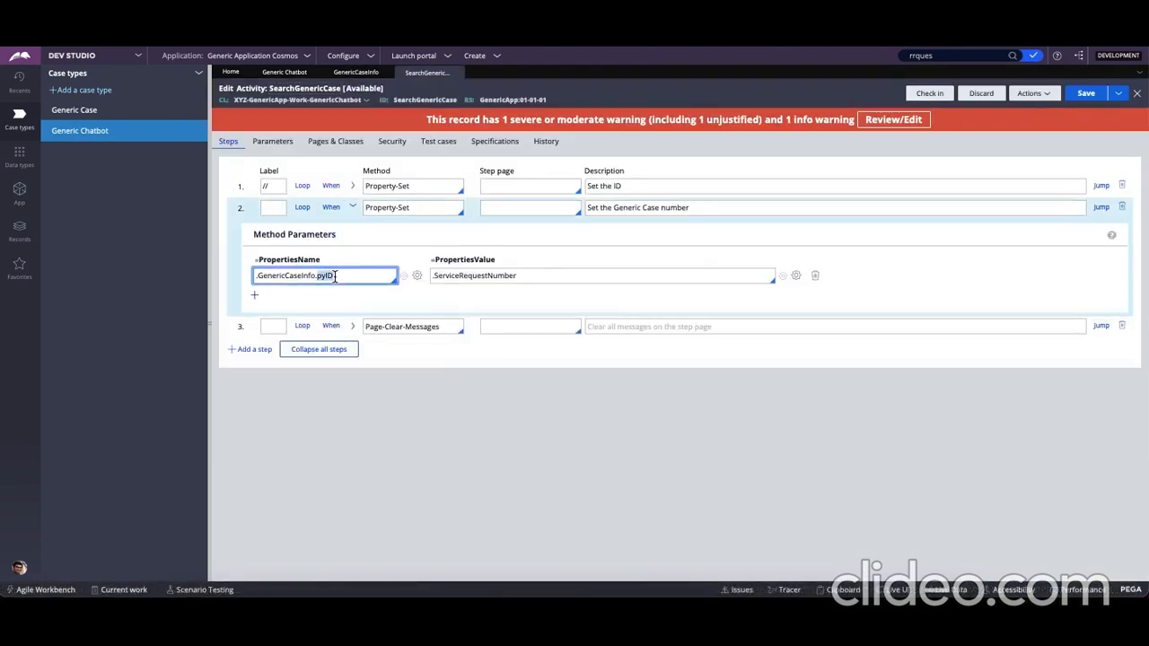
{"action": "left_click", "coordinate": [305, 278]}
{"action": "double_click", "coordinate": [305, 278]}
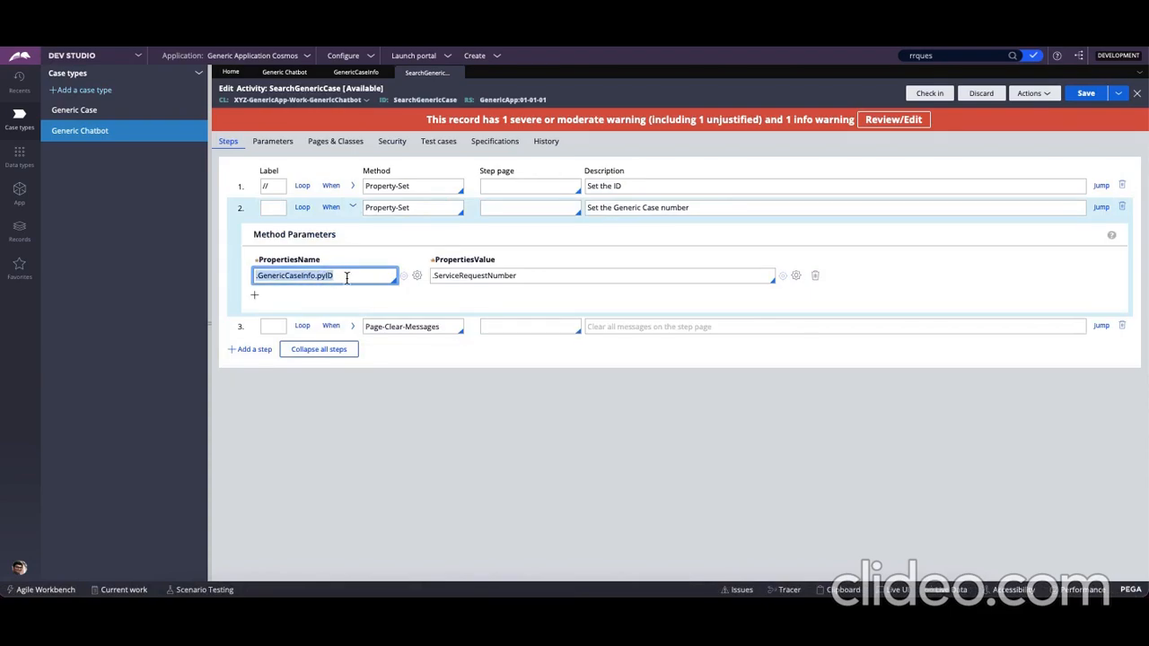
{"action": "triple_click", "coordinate": [493, 274]}
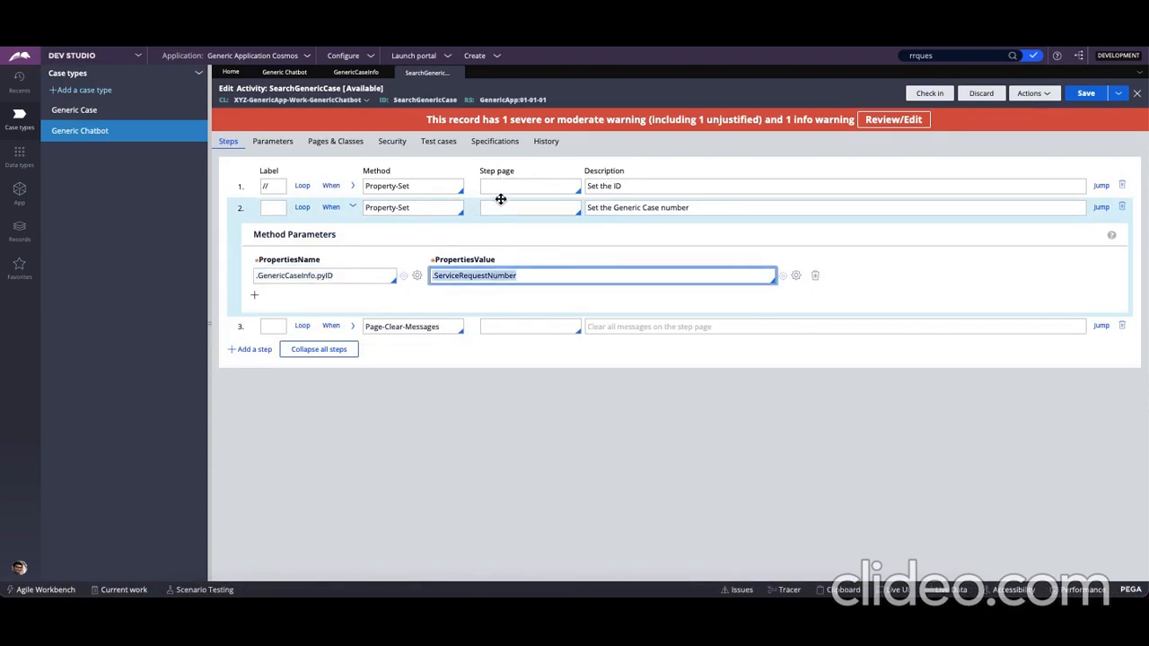
{"action": "left_click", "coordinate": [490, 274]}
{"action": "triple_click", "coordinate": [490, 273]}
{"action": "triple_click", "coordinate": [324, 275]}
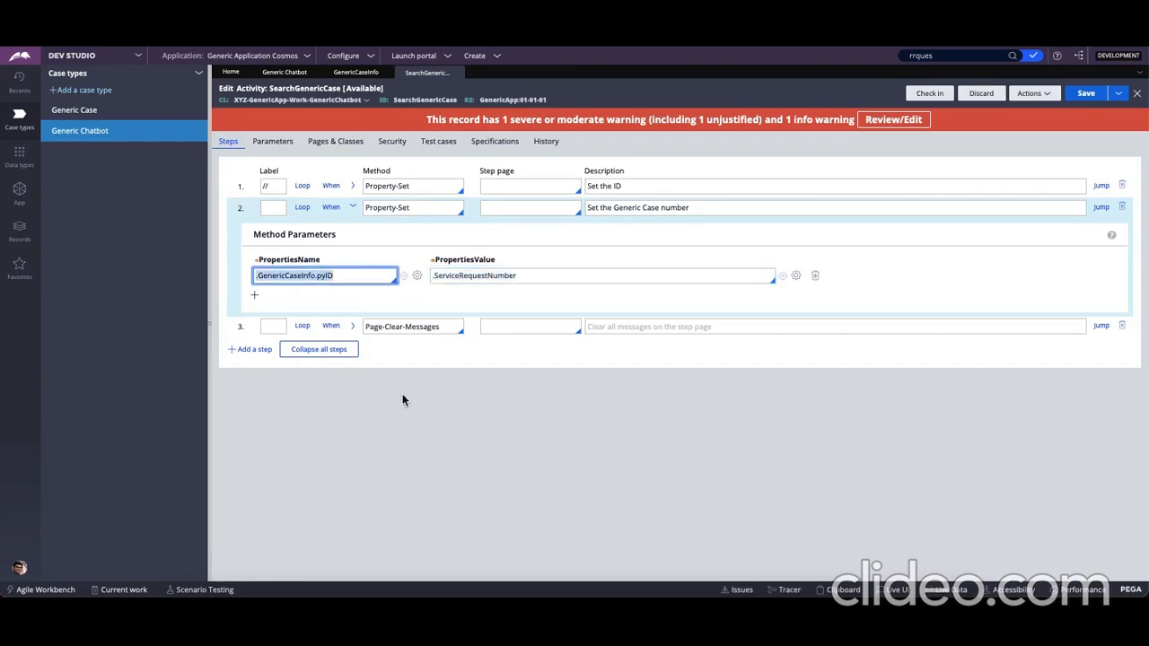
Return to the GenericCaseInfo property and review its page definition
{"action": "left_click", "coordinate": [354, 78]}
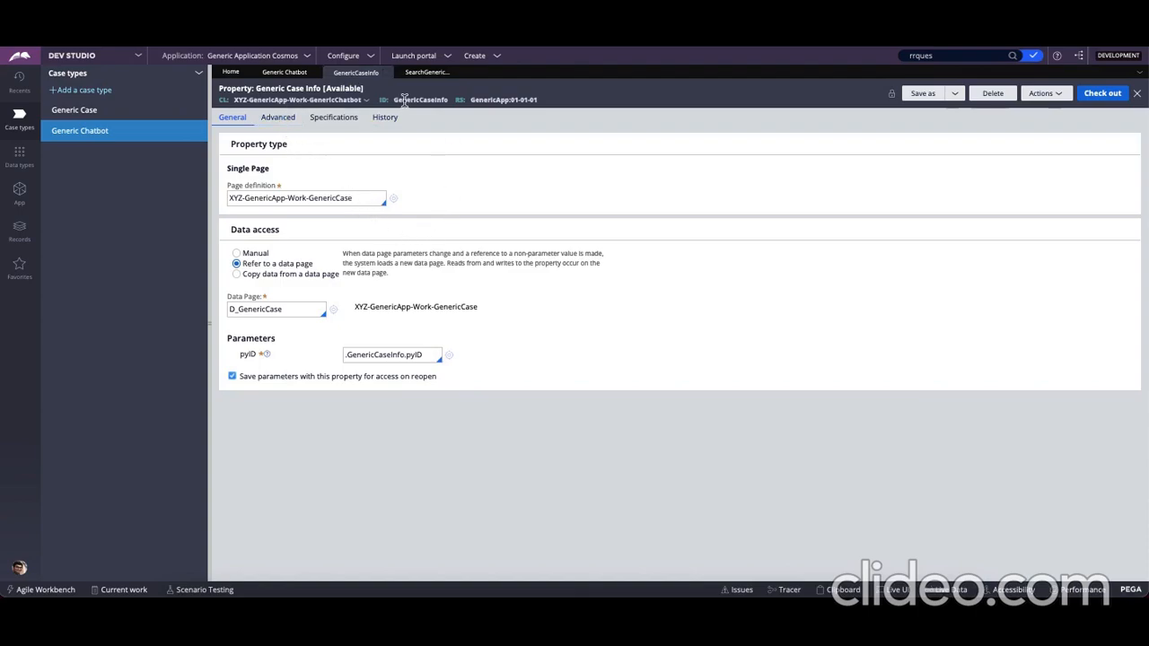
{"action": "triple_click", "coordinate": [353, 199]}
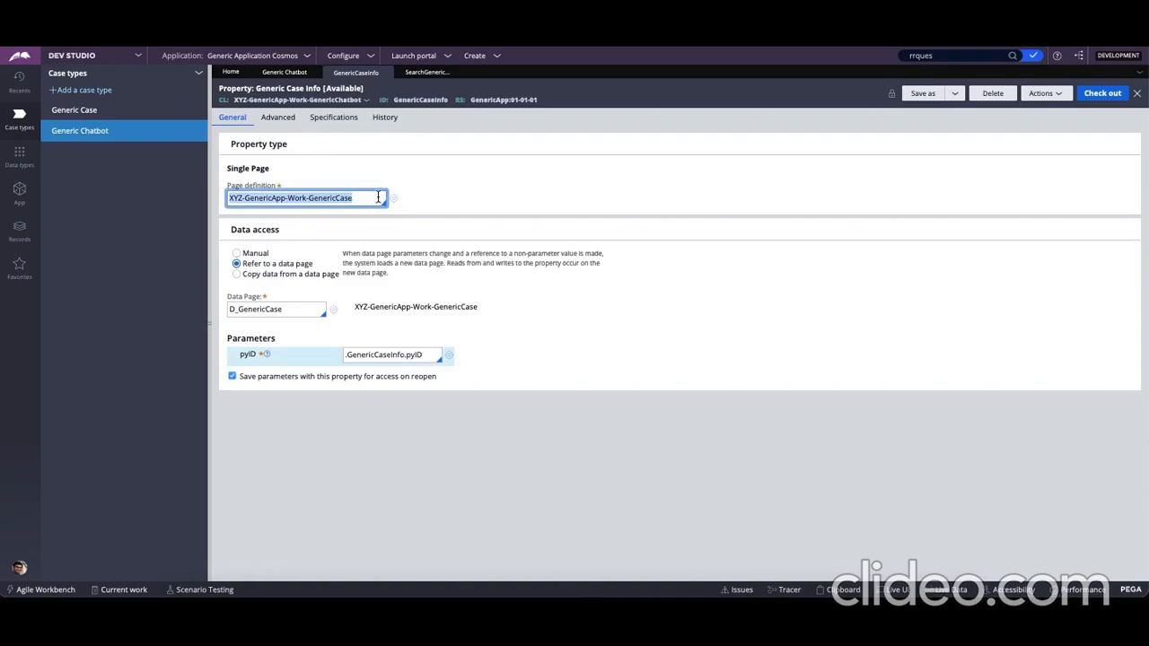
Return to the SearchGenericCase activity and review the .GenericCaseInfo.pyID target property and the Page-Clear-Messages step
{"action": "left_click", "coordinate": [427, 73]}
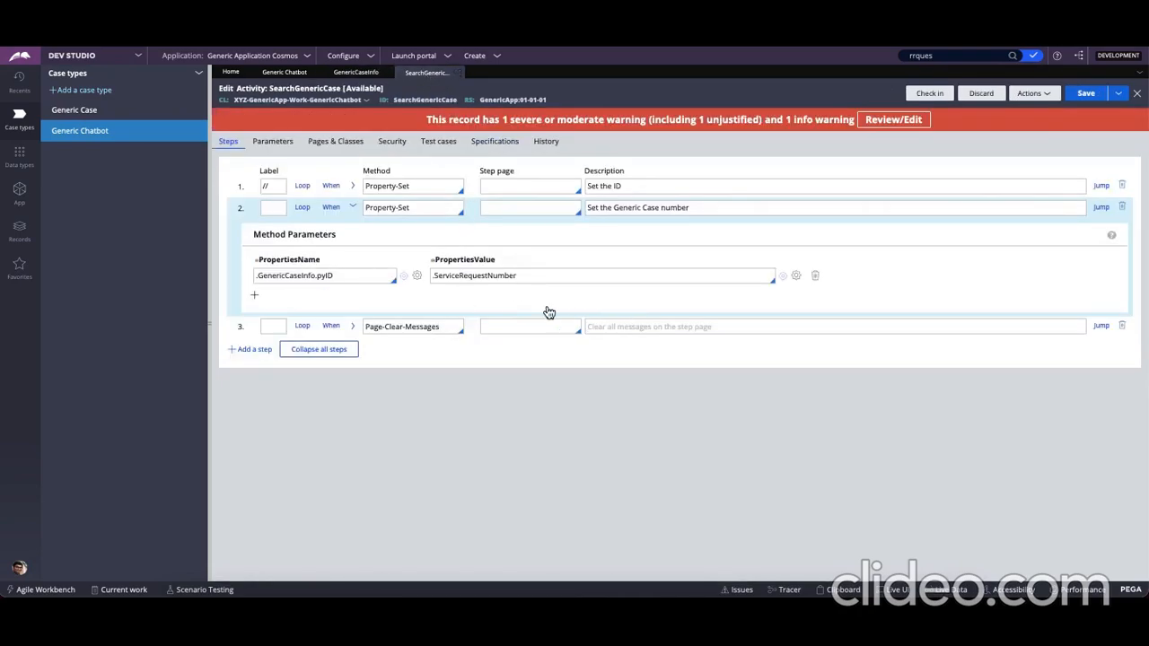
{"action": "double_click", "coordinate": [338, 275]}
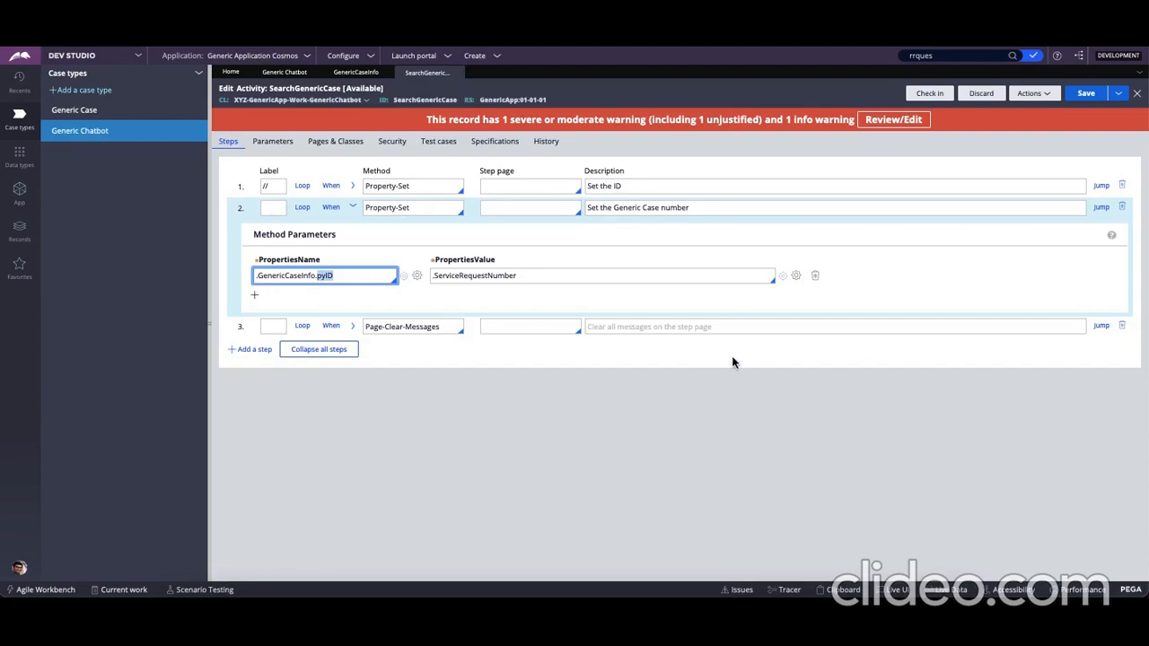
{"action": "left_click", "coordinate": [417, 326]}
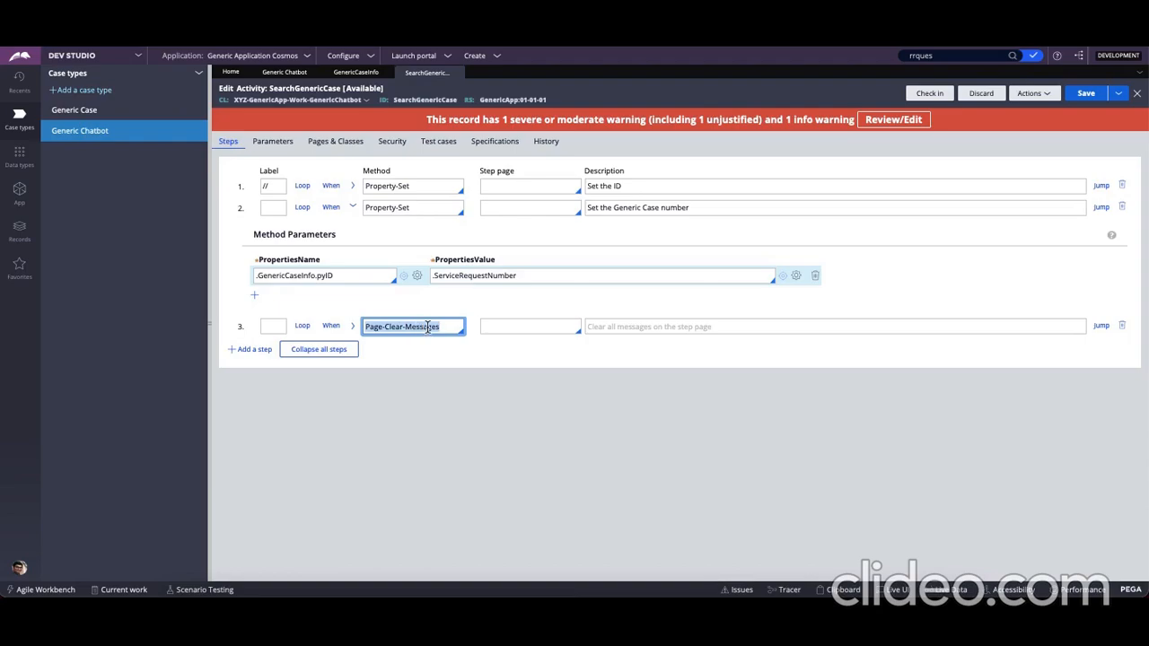
Recheck the pyID parameter value on the GenericCaseInfo property and return to the Generic Chatbot data model
{"action": "left_click", "coordinate": [343, 75]}
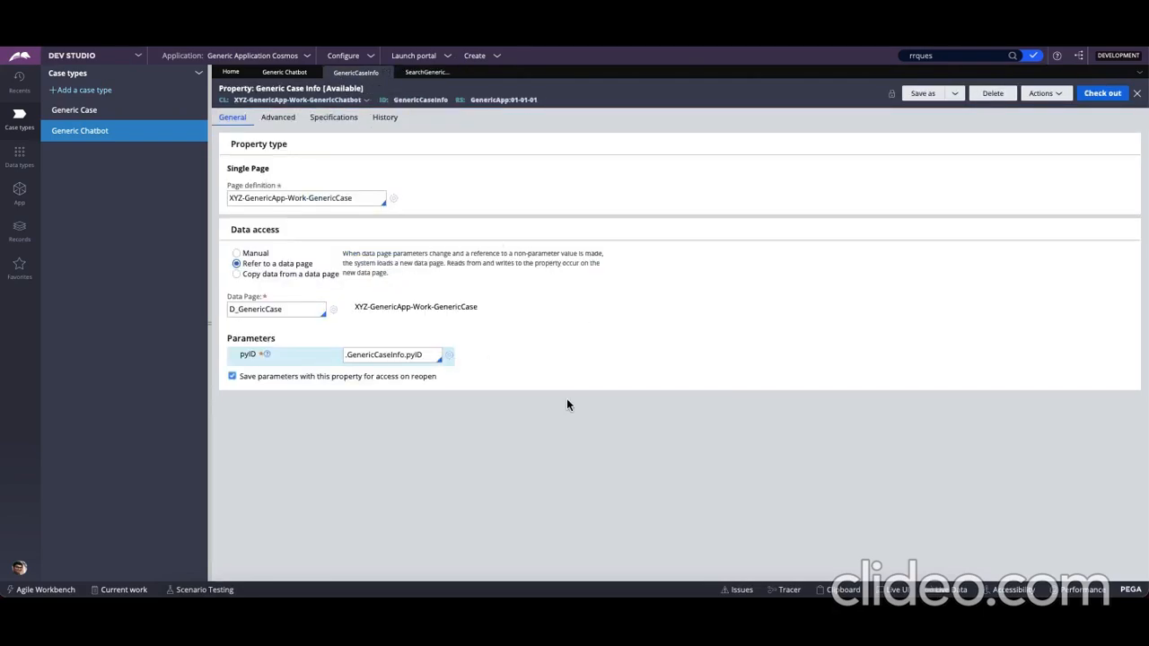
{"action": "triple_click", "coordinate": [412, 354]}
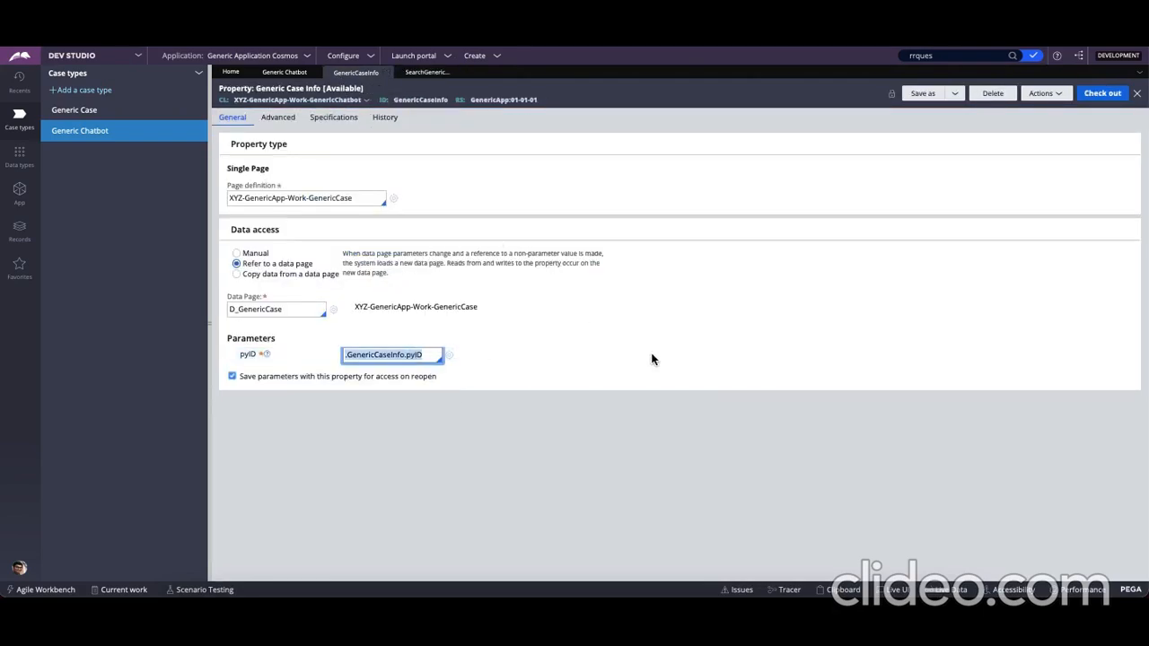
{"action": "left_click", "coordinate": [285, 72]}
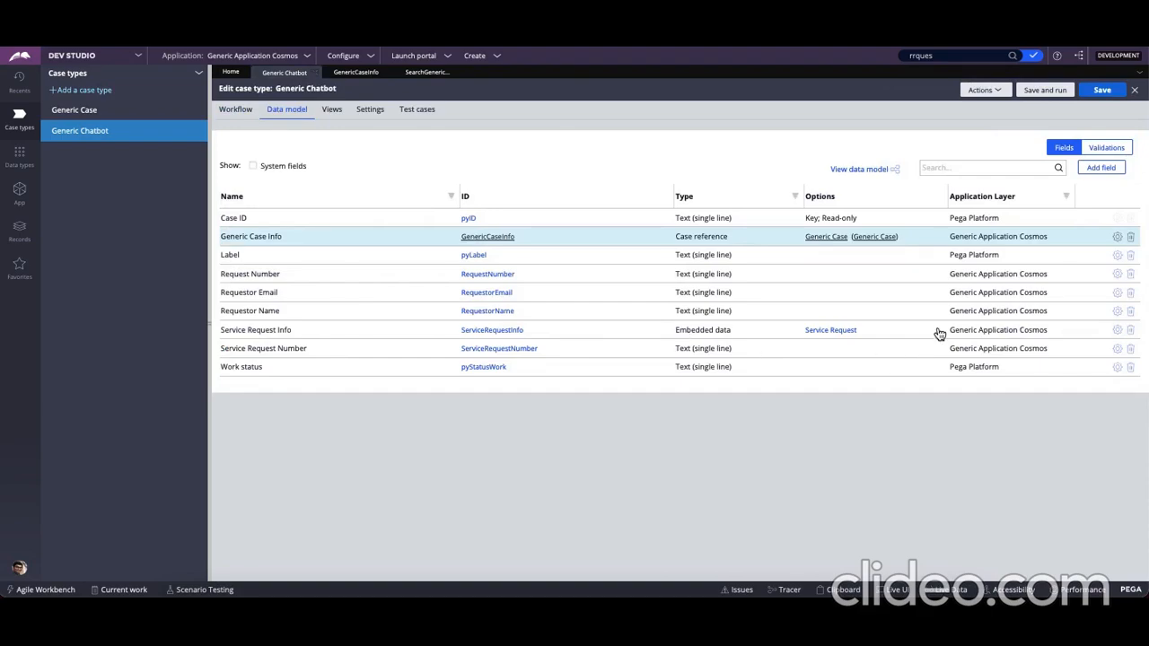